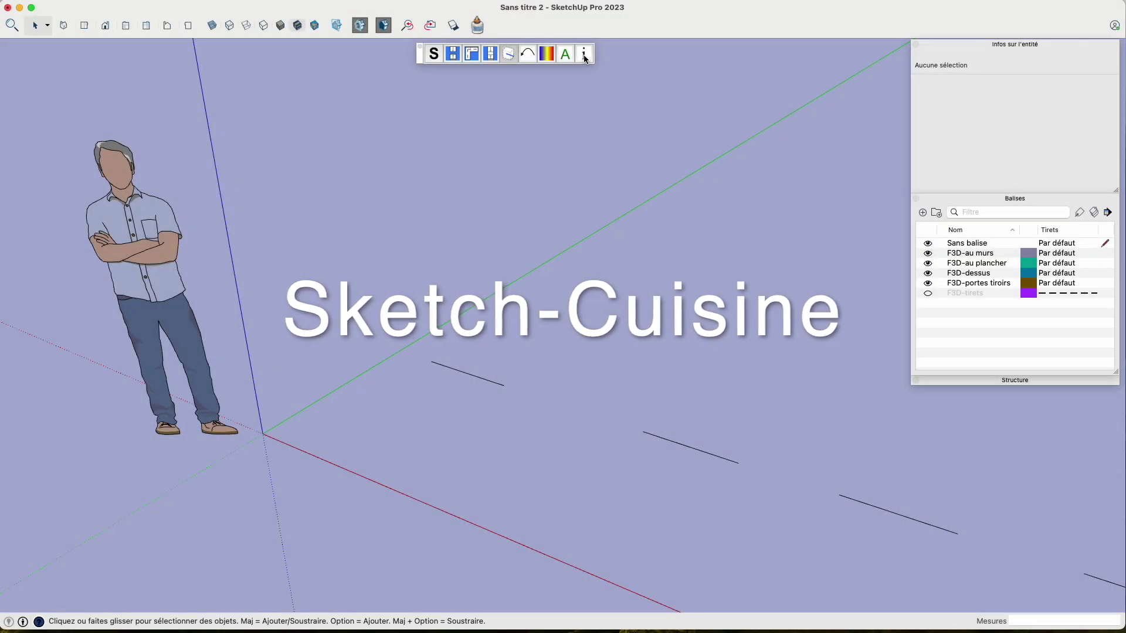
- Build a 910 high, 610 deep open corner base cabinet on the 610 mm edge, without Armoire-coin au mur
{"action": "left_click", "coordinate": [585, 57]}
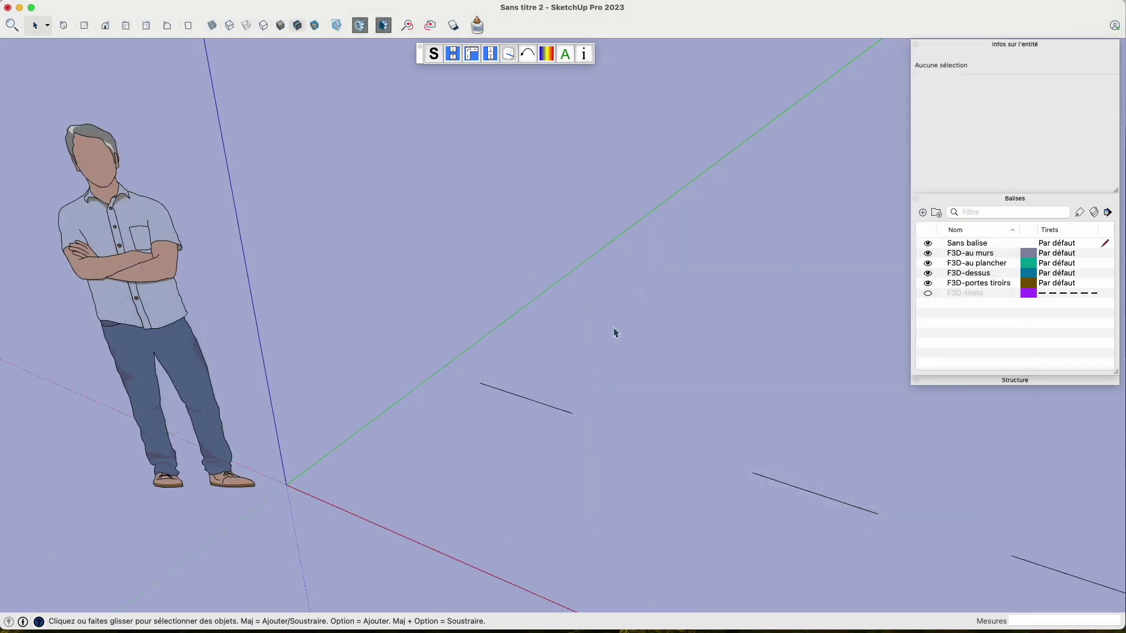
{"action": "left_click_drag", "start_coordinate": [553, 365], "coordinate": [502, 412]}
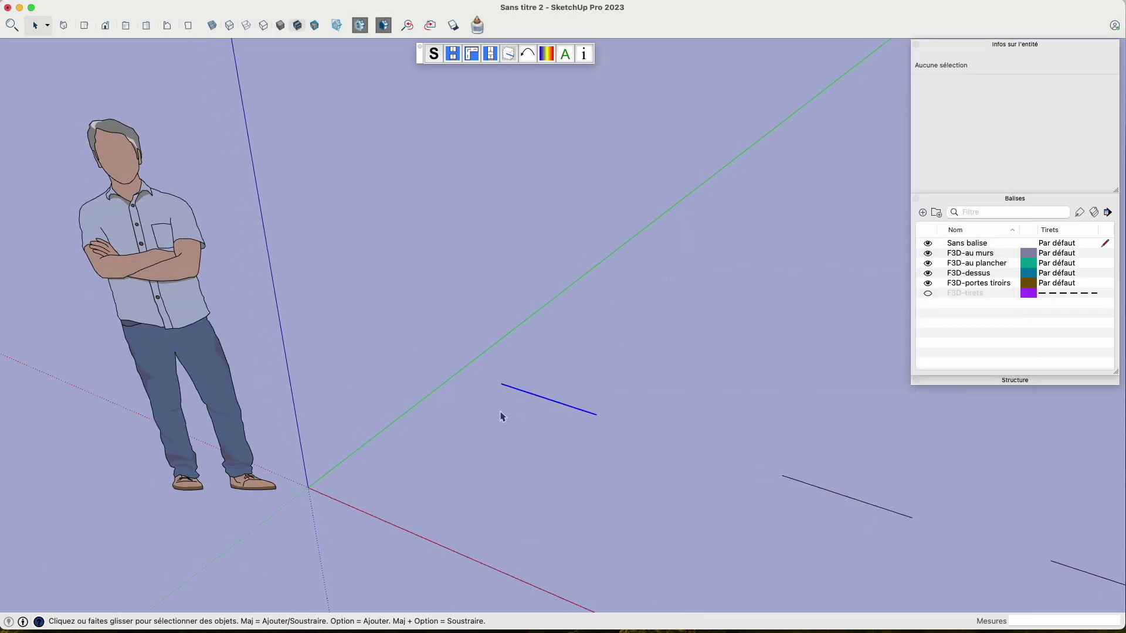
{"action": "left_click", "coordinate": [472, 55]}
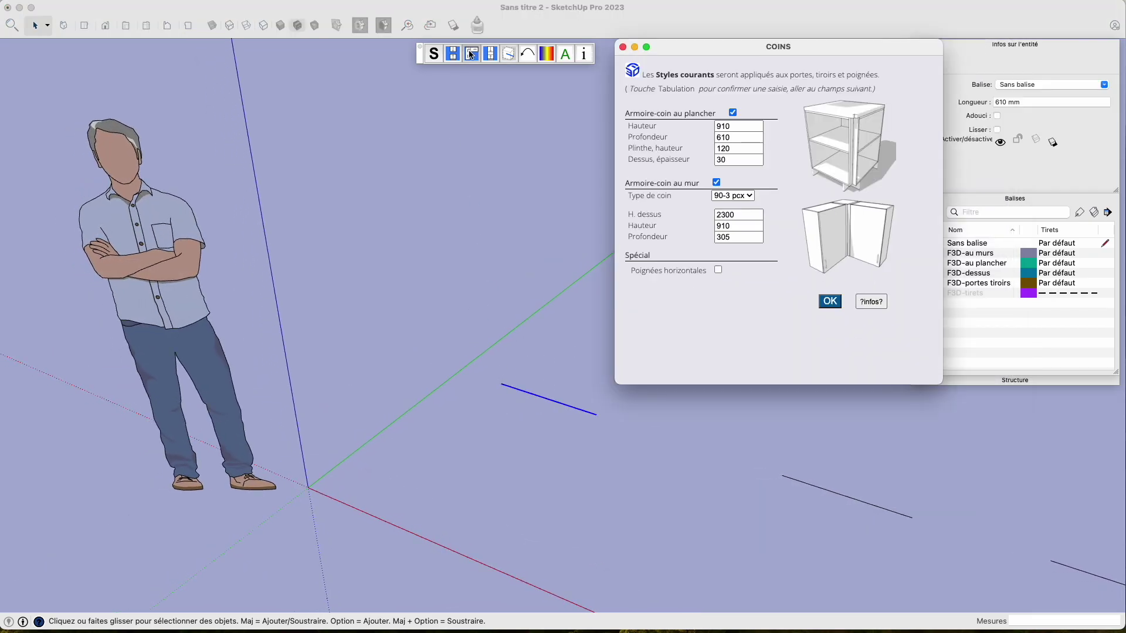
{"action": "left_click", "coordinate": [716, 182]}
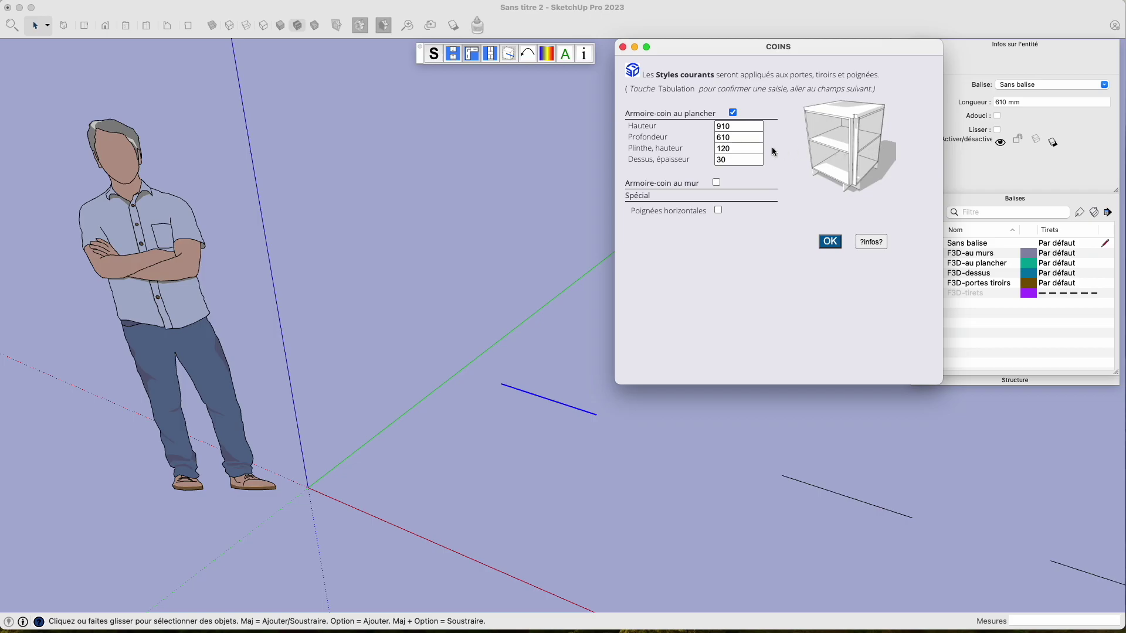
{"action": "left_click", "coordinate": [830, 241]}
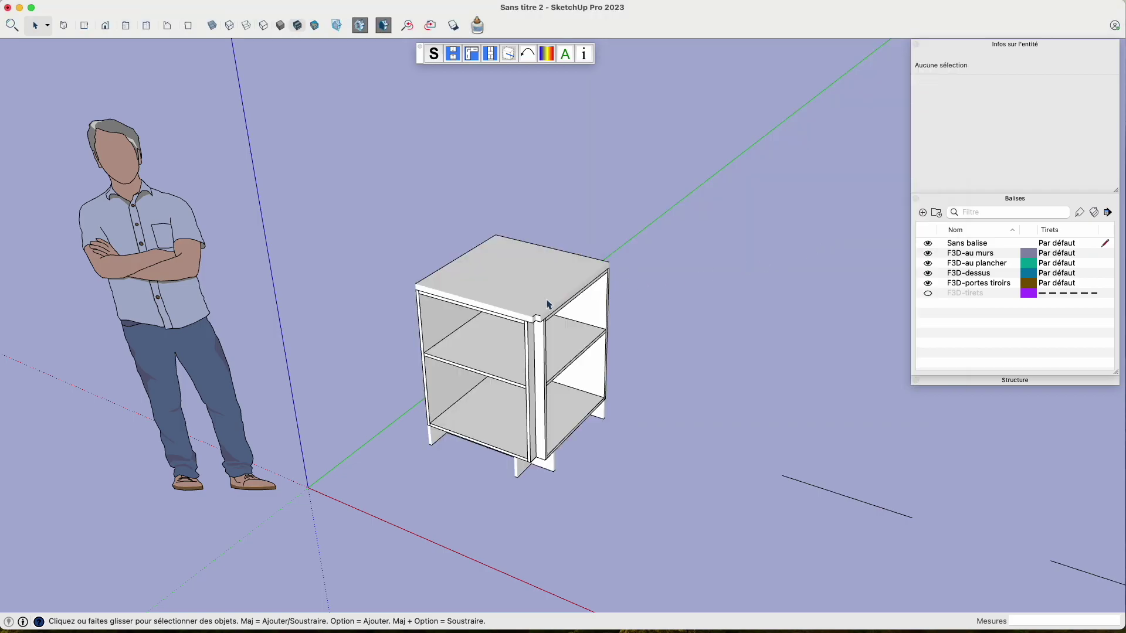
{"action": "scroll", "coordinate": [548, 305], "scroll_direction": "up", "scroll_amount": 5}
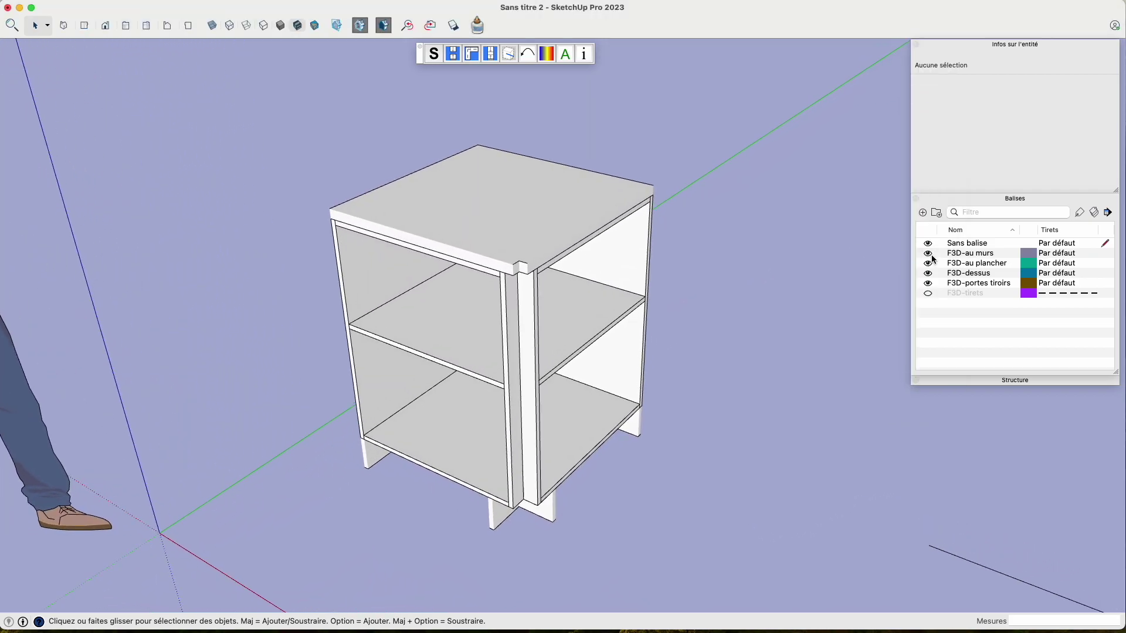
{"action": "left_click", "coordinate": [928, 273]}
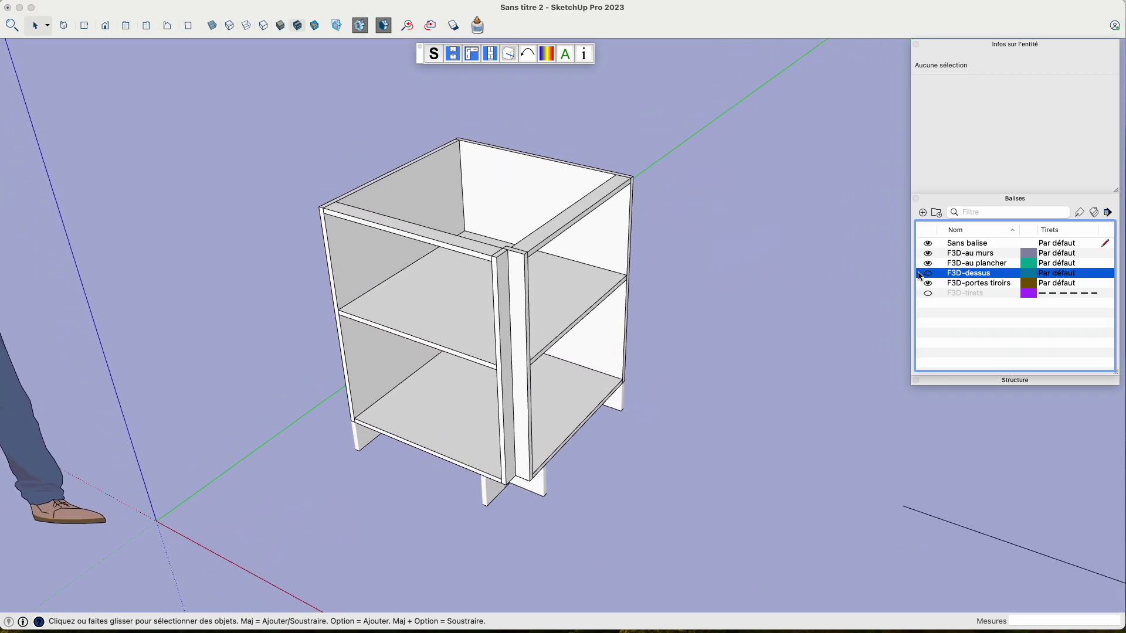
{"action": "left_click", "coordinate": [927, 273]}
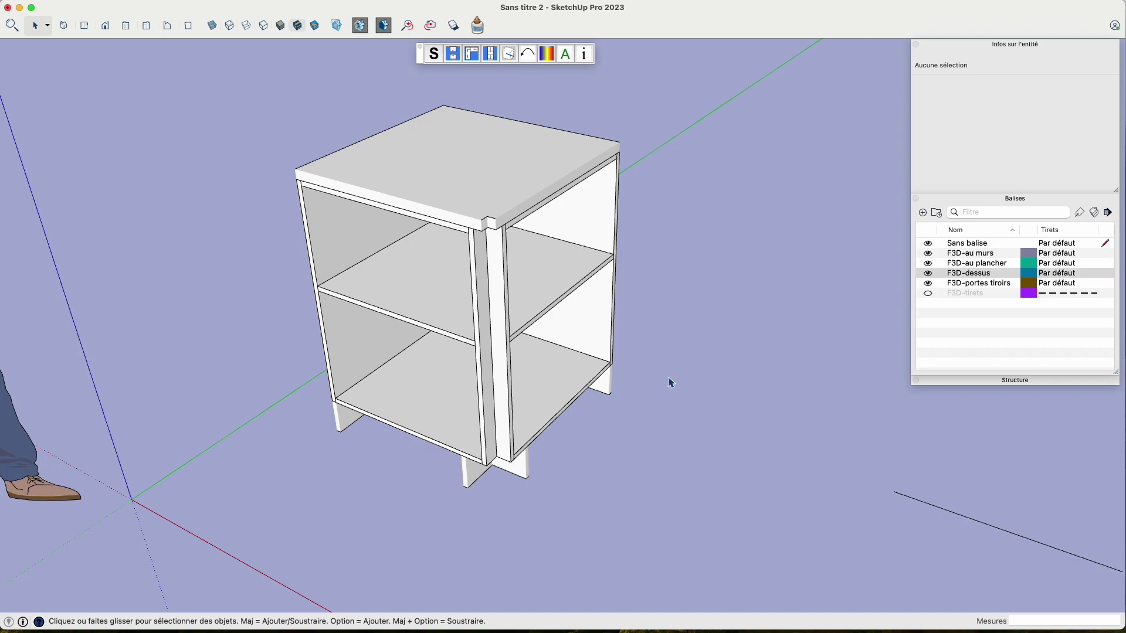
{"action": "key", "text": "l"}
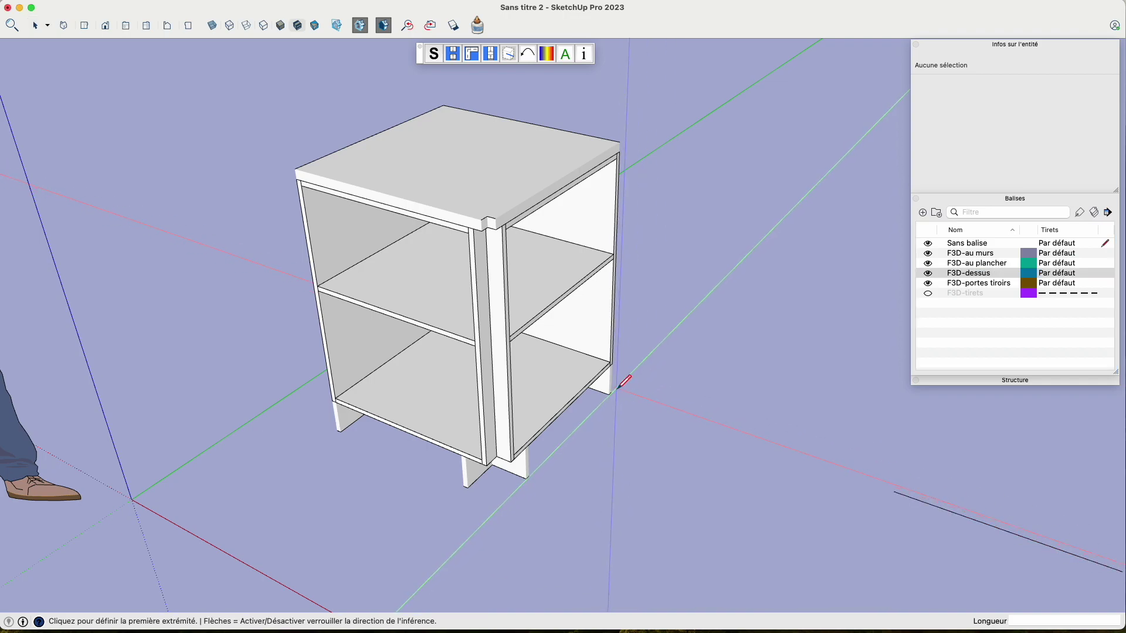
- Draw a 400 mm floor edge from the cabinet's bottom-right corner and select it
{"action": "left_click", "coordinate": [611, 391]}
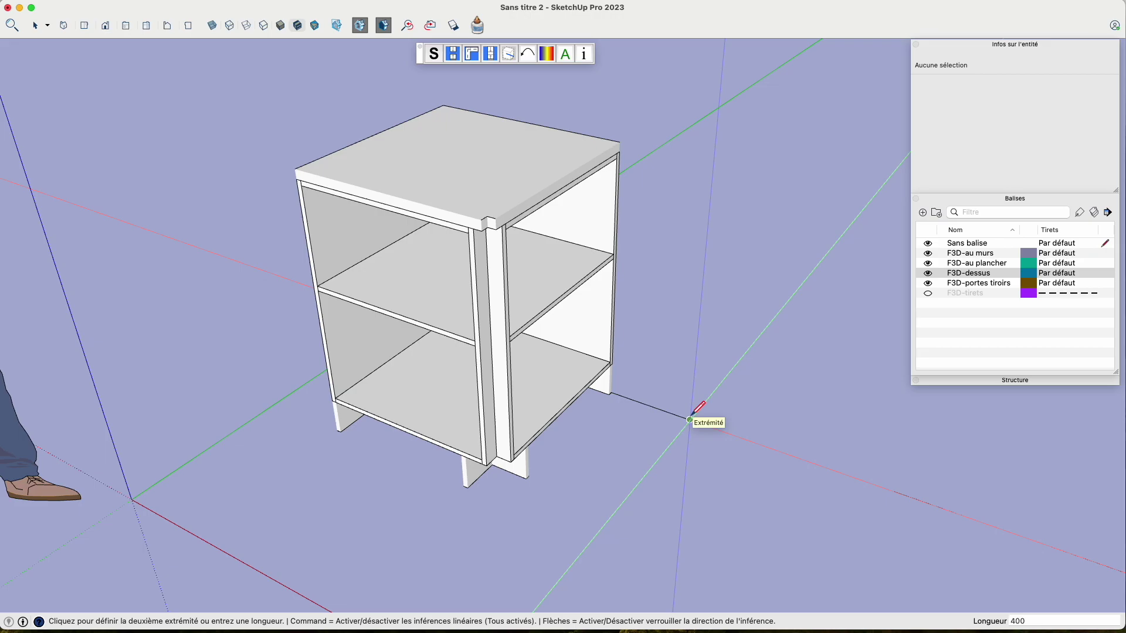
{"action": "left_click", "coordinate": [690, 418]}
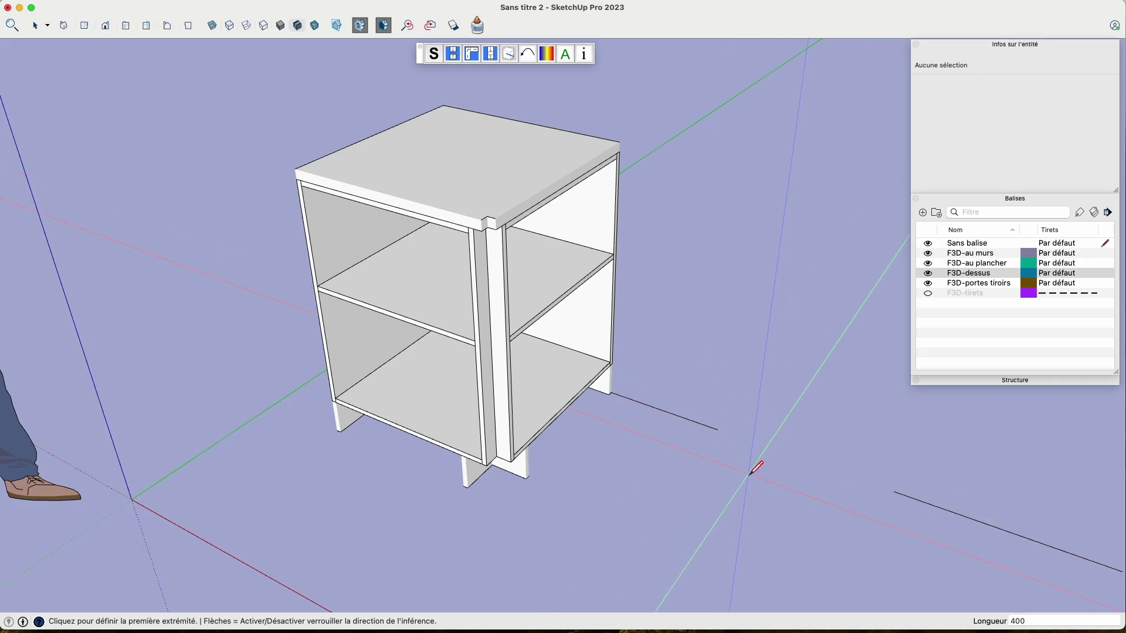
{"action": "key", "text": "space"}
{"action": "left_click", "coordinate": [662, 410]}
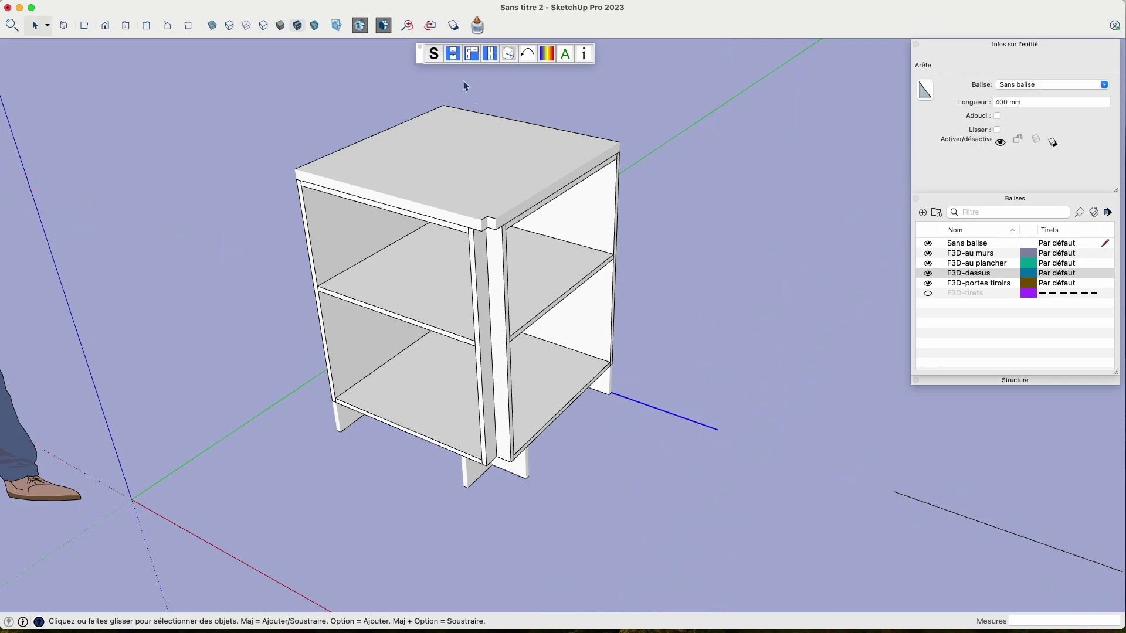
- Insert a 400 mm three-drawer base cabinet with Le dernier comble checked and no wall cabinet
{"action": "left_click", "coordinate": [454, 54]}
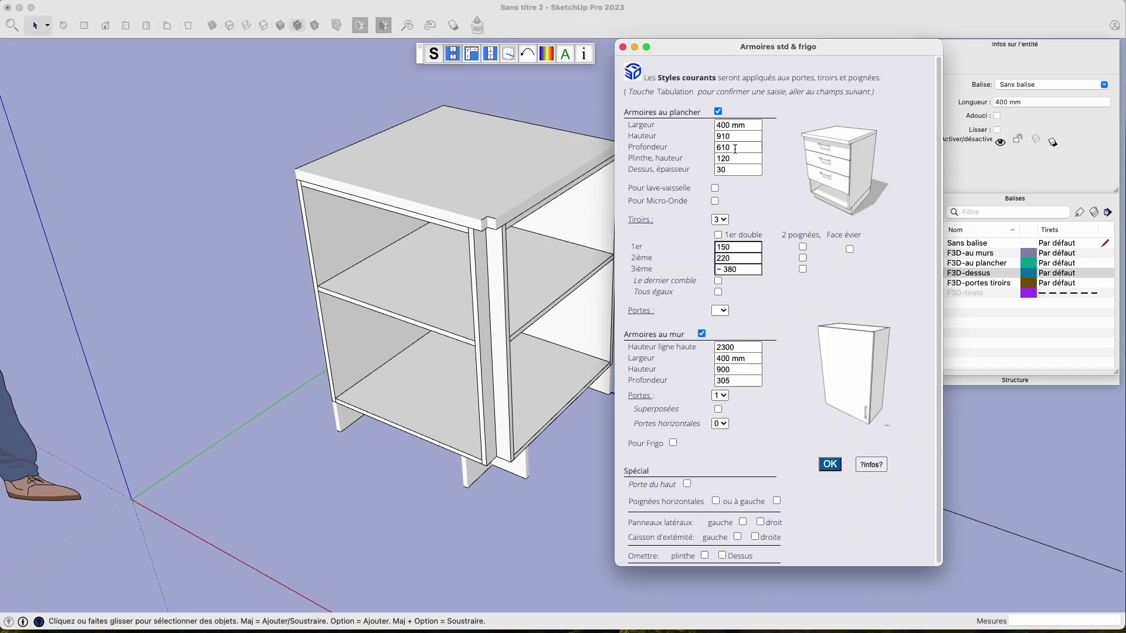
{"action": "left_click", "coordinate": [702, 334]}
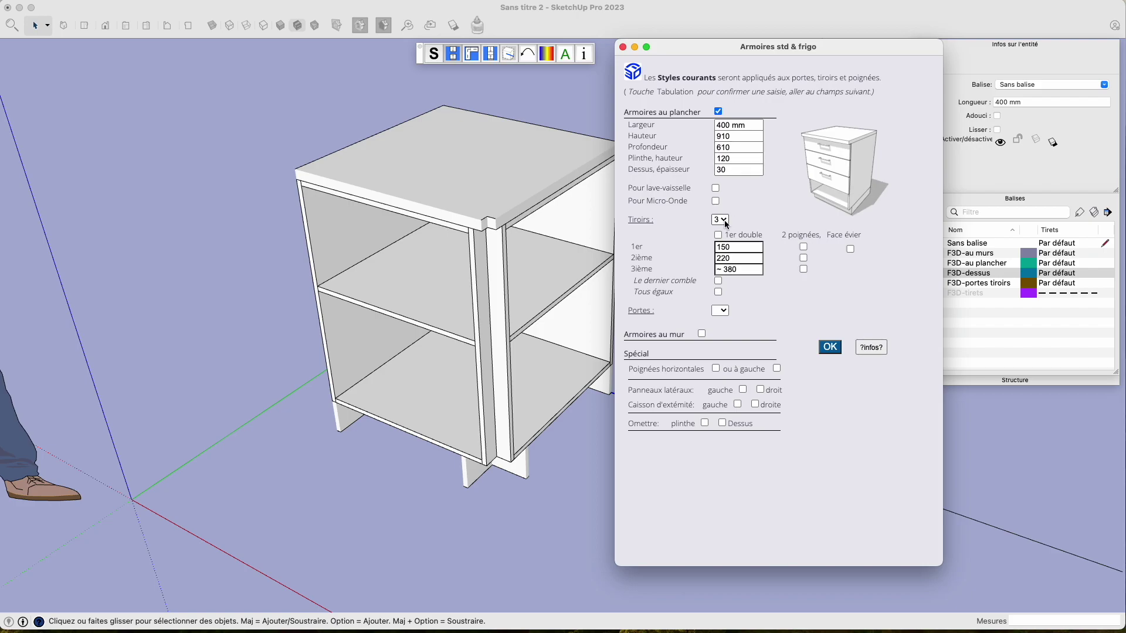
{"action": "left_click", "coordinate": [719, 282]}
{"action": "left_click", "coordinate": [827, 347]}
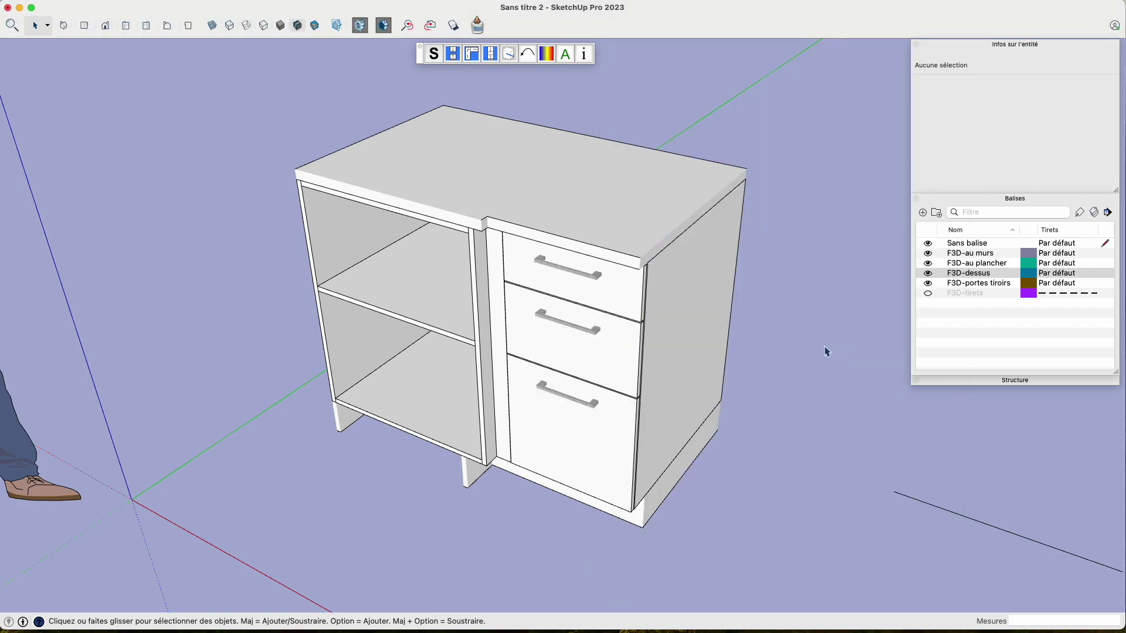
{"action": "middle_click_drag", "start_coordinate": [650, 333], "coordinate": [889, 307]}
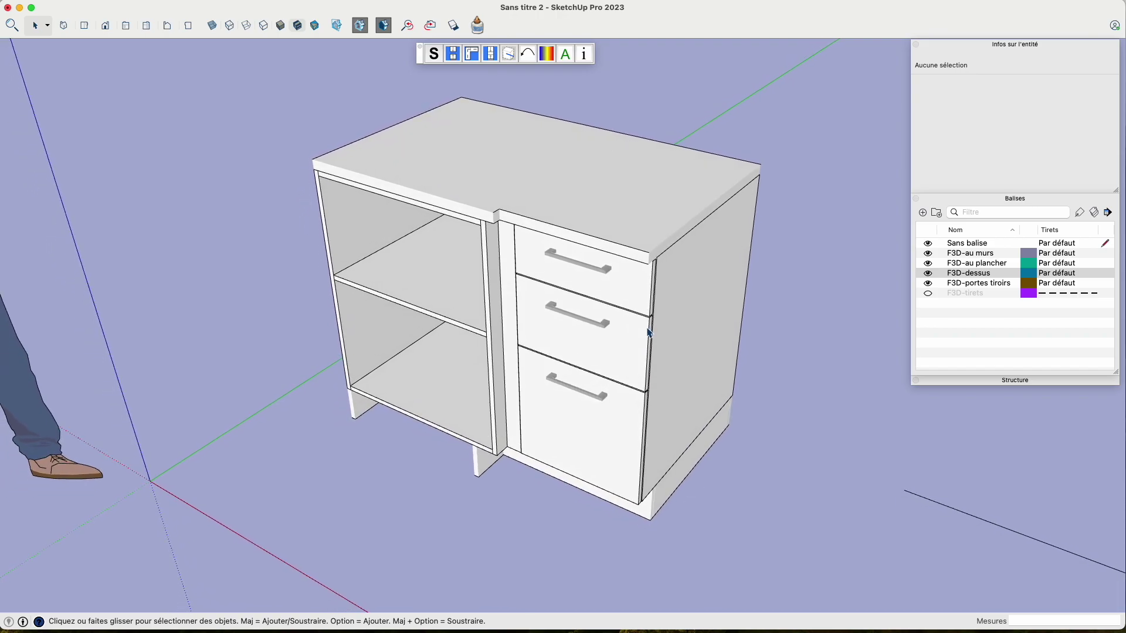
{"action": "left_click", "coordinate": [927, 273]}
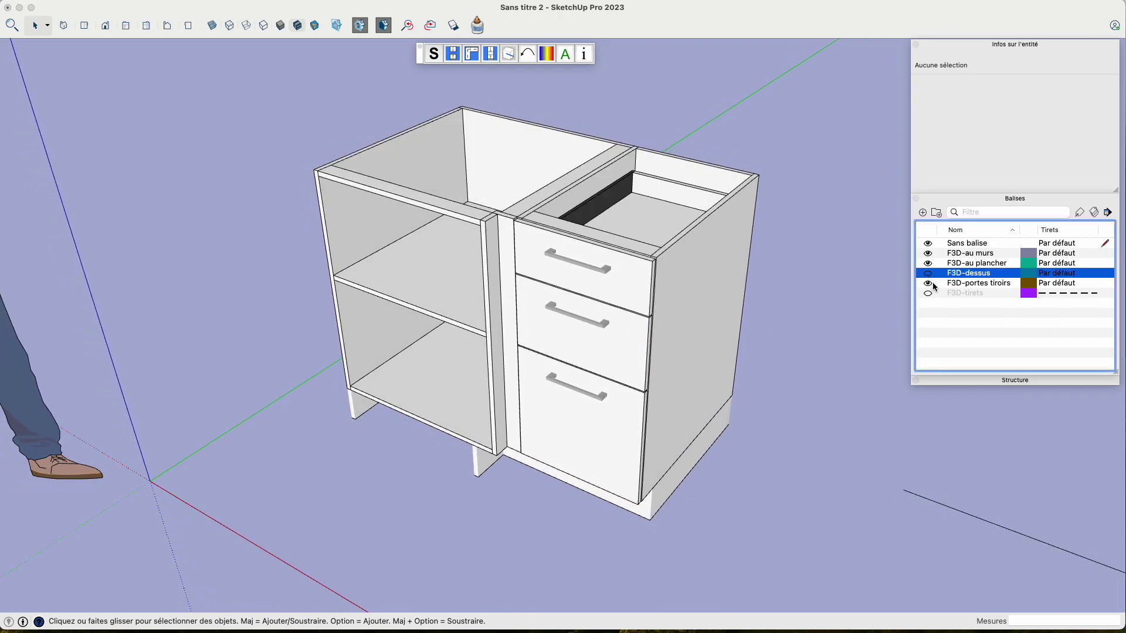
{"action": "left_click", "coordinate": [928, 284]}
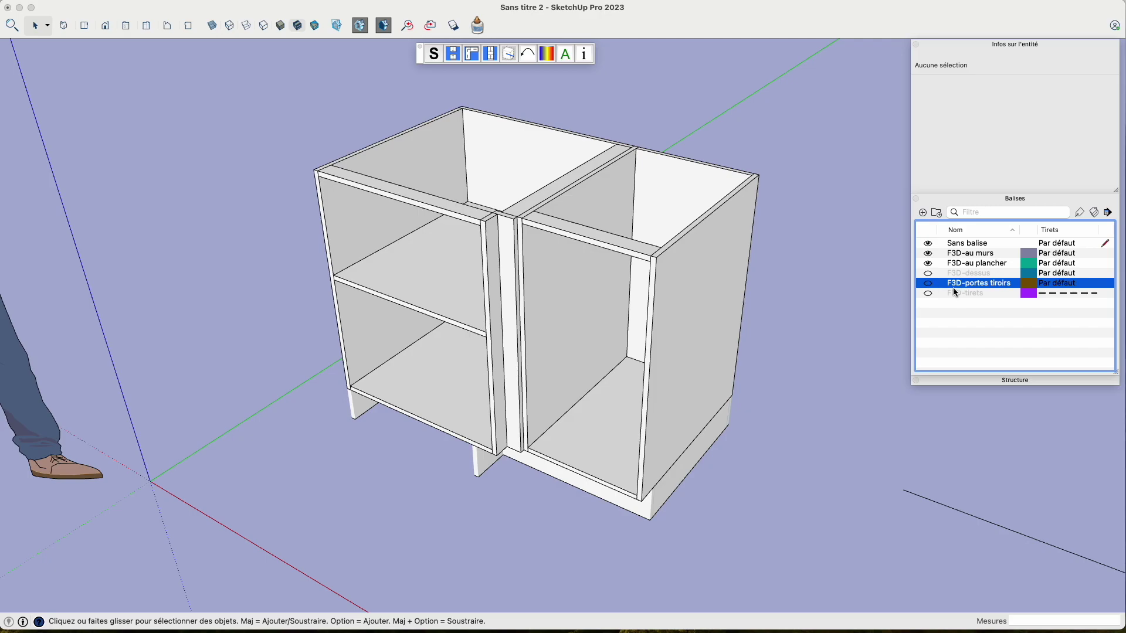
{"action": "middle_click_drag", "start_coordinate": [724, 301], "coordinate": [734, 301]}
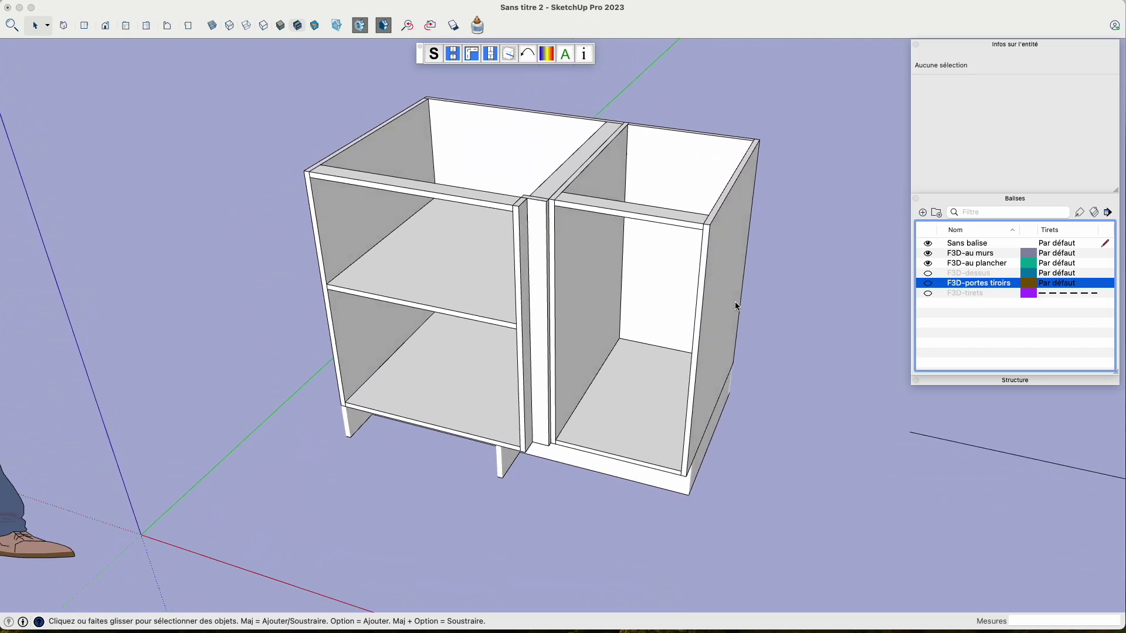
{"action": "left_click", "coordinate": [927, 284]}
{"action": "mouse_move", "coordinate": [746, 314]}
{"action": "middle_mouse_down"}
{"action": "mouse_move", "coordinate": [301, 490]}
{"action": "mouse_move", "coordinate": [379, 424]}
{"action": "middle_mouse_up"}
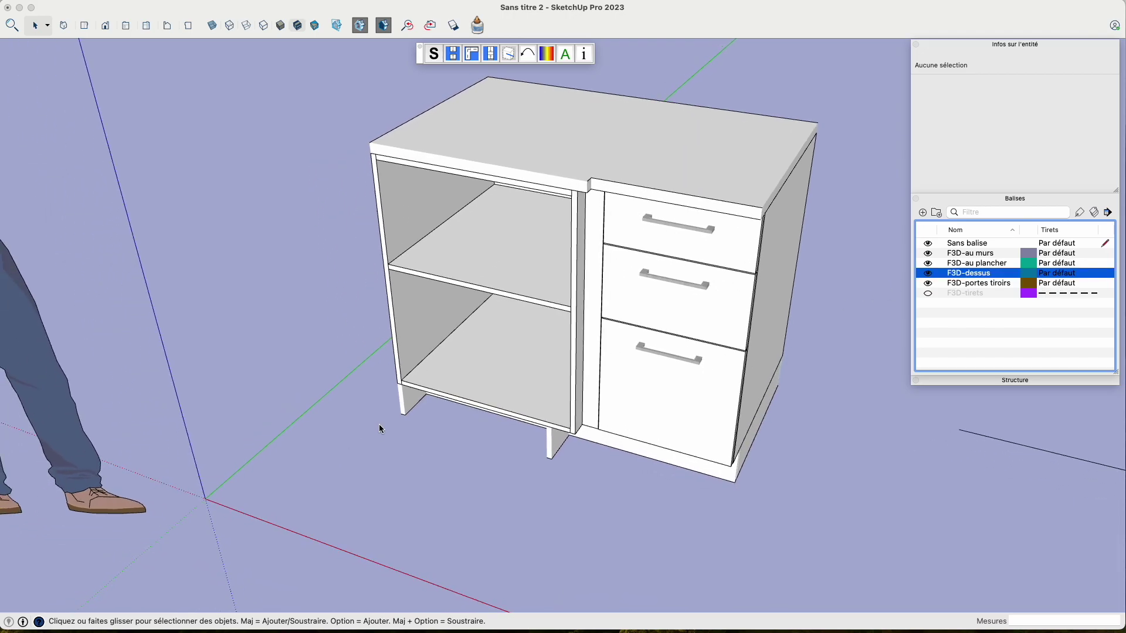
{"action": "left_click", "coordinate": [379, 426]}
{"action": "key", "text": "l"}
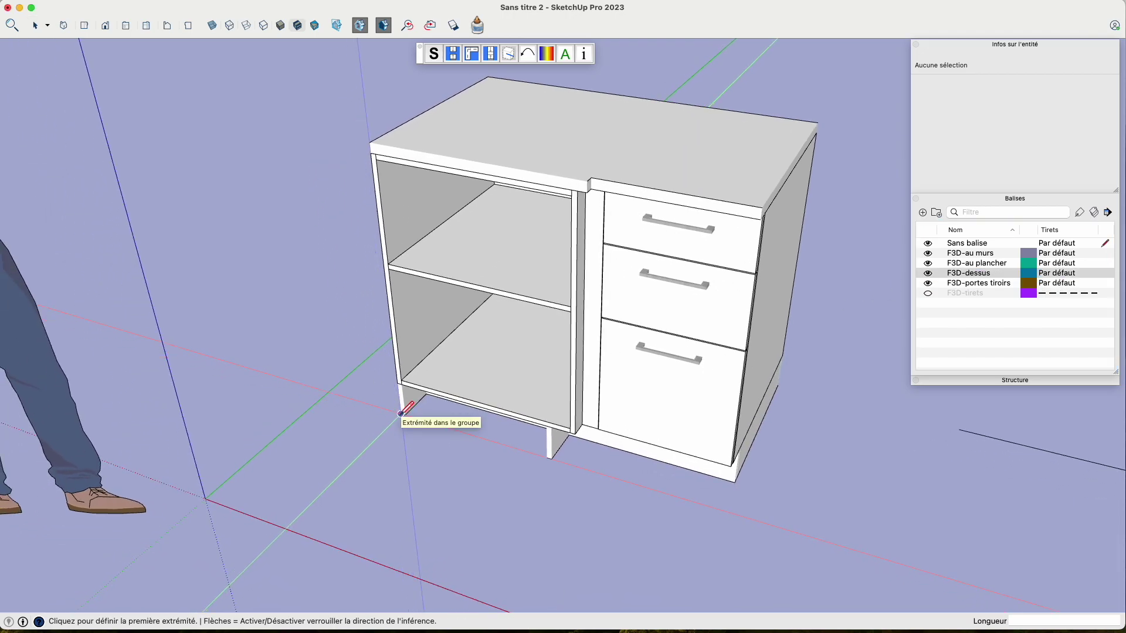
- Draw a 400 mm green-axis edge from the corner cabinet's front-left corner and select it
{"action": "left_click", "coordinate": [400, 413]}
{"action": "type", "text": "400"}
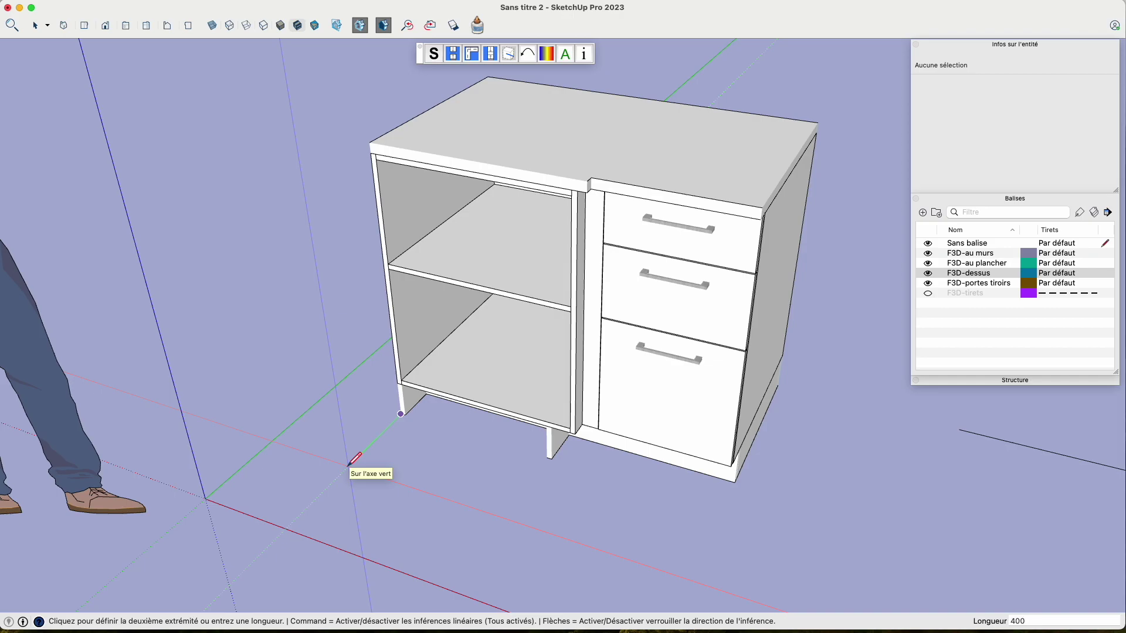
{"action": "key", "text": "Return"}
{"action": "key", "text": "space"}
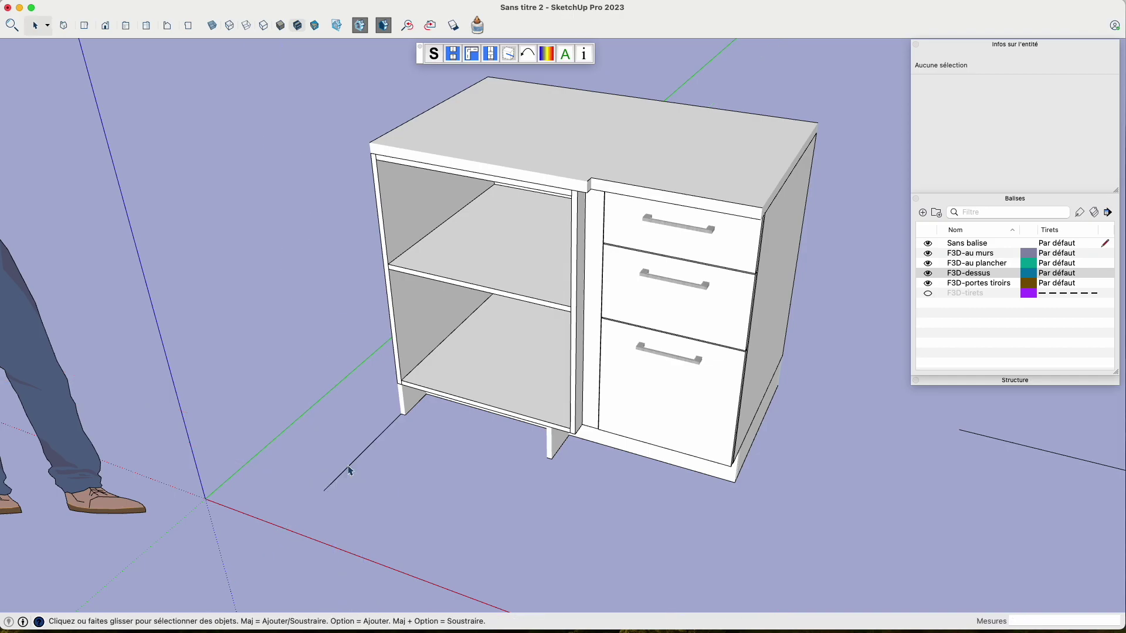
{"action": "left_click", "coordinate": [352, 470]}
{"action": "scroll", "coordinate": [487, 100], "scroll_direction": "down", "scroll_amount": 2}
{"action": "scroll", "coordinate": [487, 100], "scroll_direction": "down", "scroll_amount": 2}
{"action": "scroll", "coordinate": [486, 101], "scroll_direction": "down", "scroll_amount": 2}
{"action": "scroll", "coordinate": [486, 102], "scroll_direction": "down", "scroll_amount": 2}
{"action": "scroll", "coordinate": [485, 102], "scroll_direction": "down", "scroll_amount": 1}
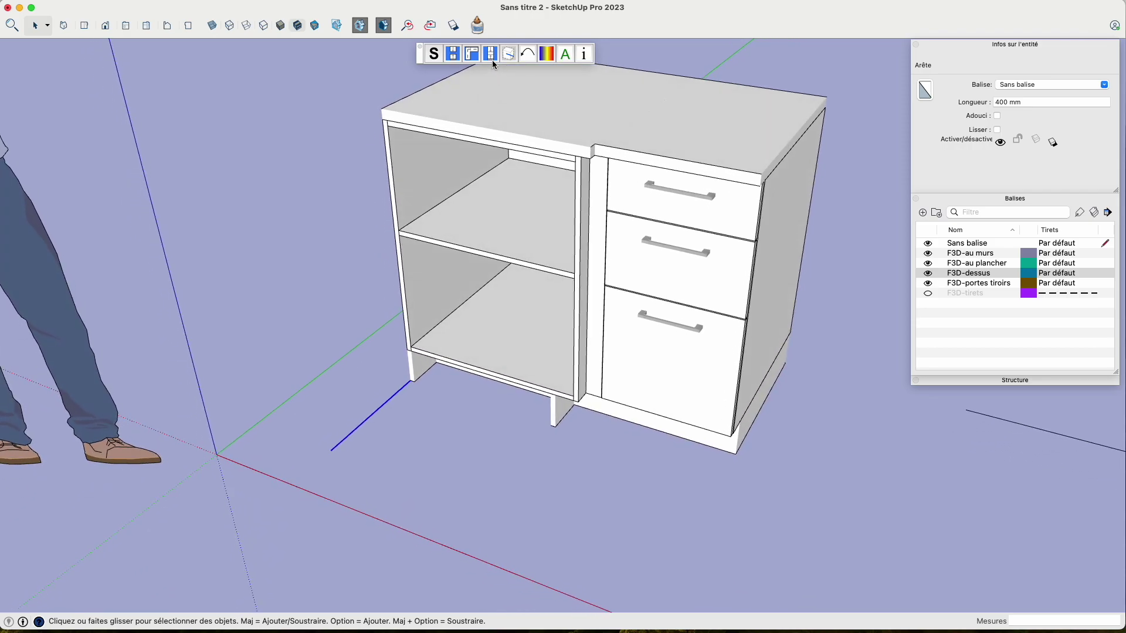
{"action": "left_click", "coordinate": [454, 54]}
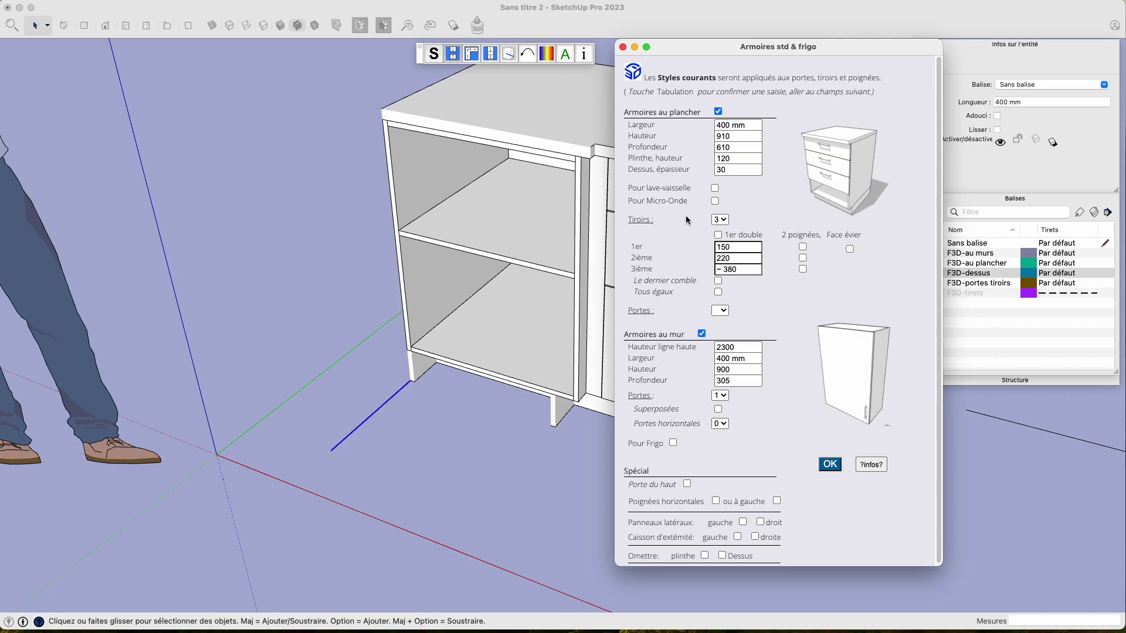
- Insert the 400 mm, 910 high base cabinet with 0 drawers and 1 door
{"action": "left_click", "coordinate": [721, 220]}
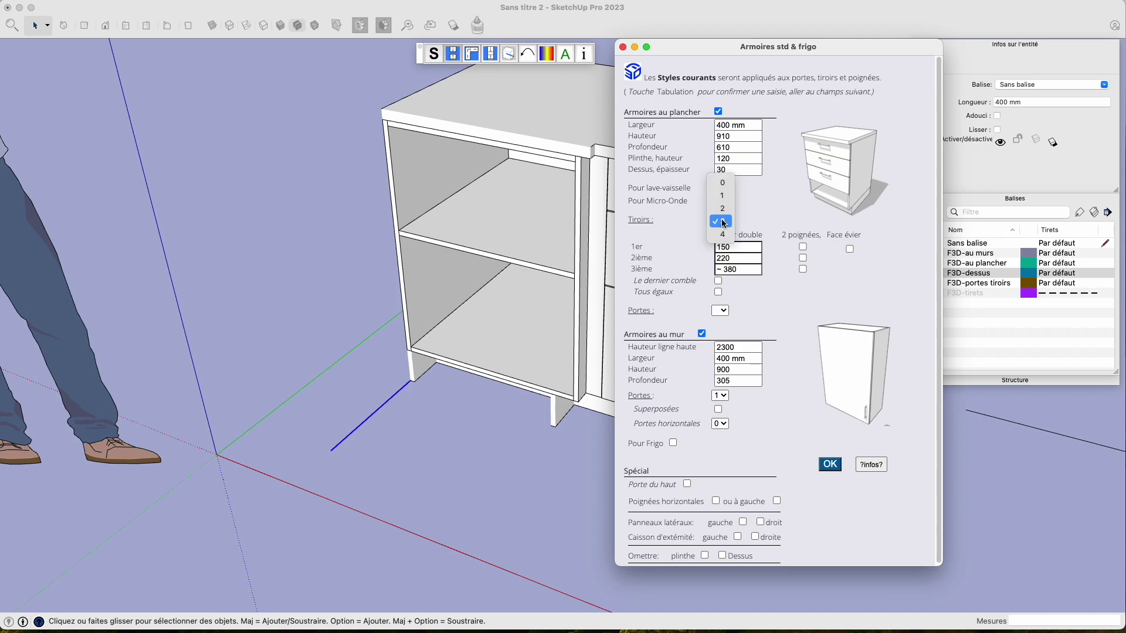
{"action": "left_click", "coordinate": [723, 183]}
{"action": "left_click", "coordinate": [720, 253]}
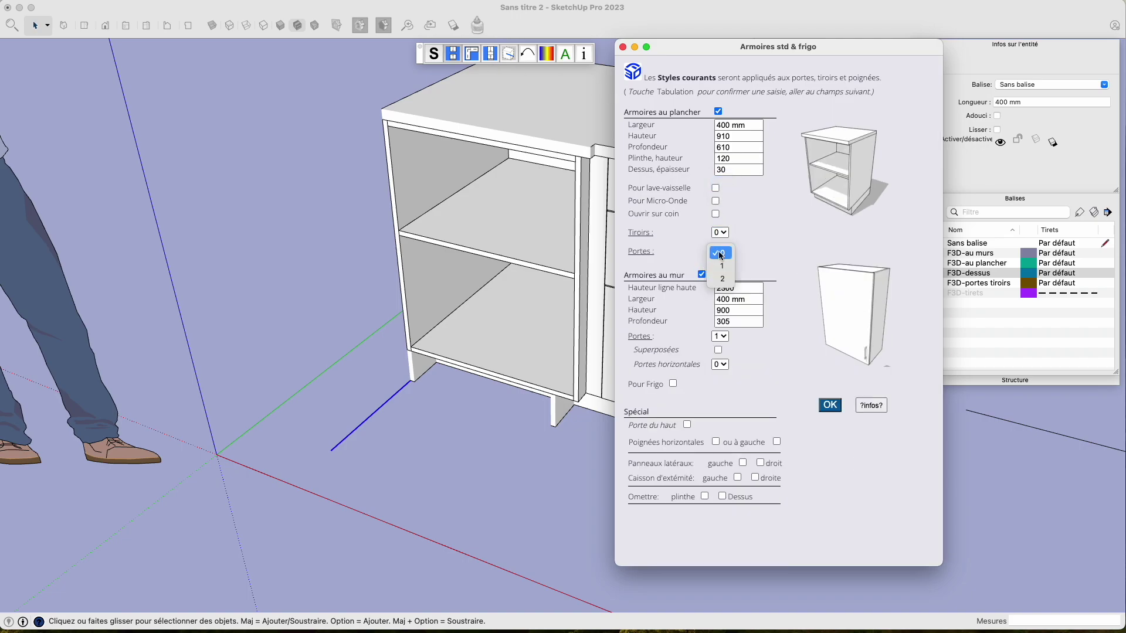
{"action": "left_click", "coordinate": [721, 265]}
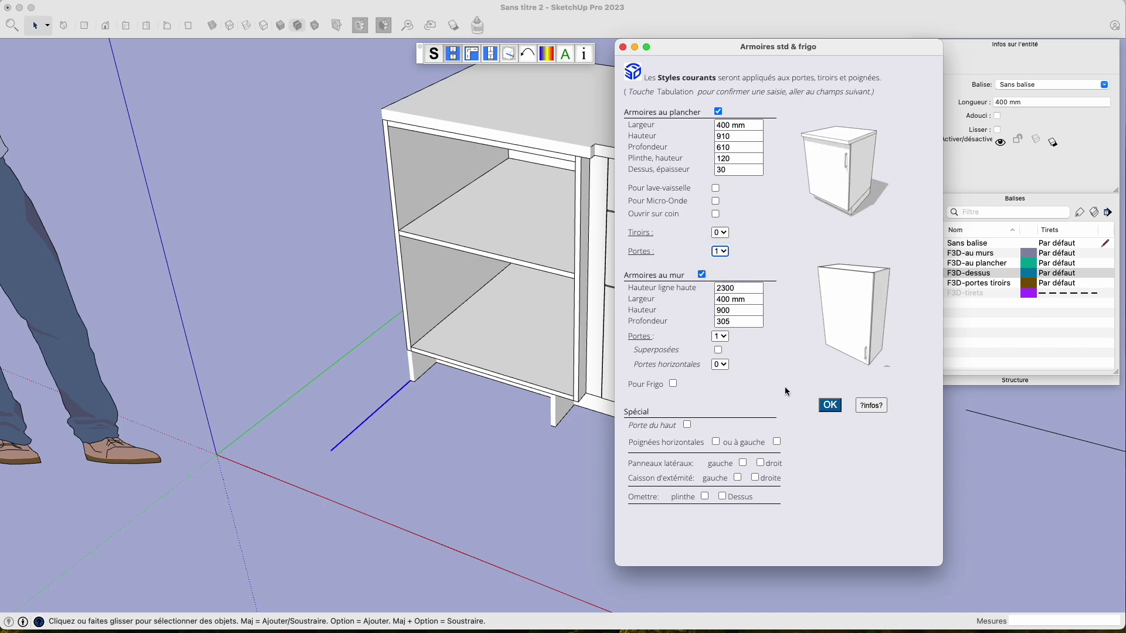
{"action": "left_click", "coordinate": [830, 405]}
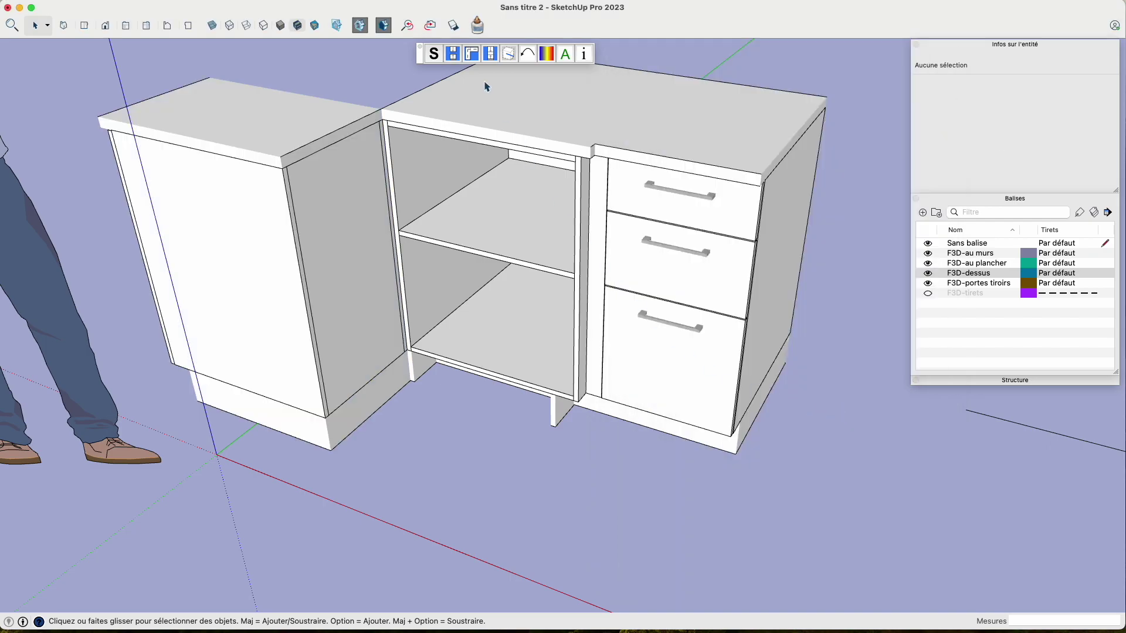
- Orbit the view and hide the F3D-dessus and F3D-portes tiroirs tags
{"action": "key", "text": "o"}
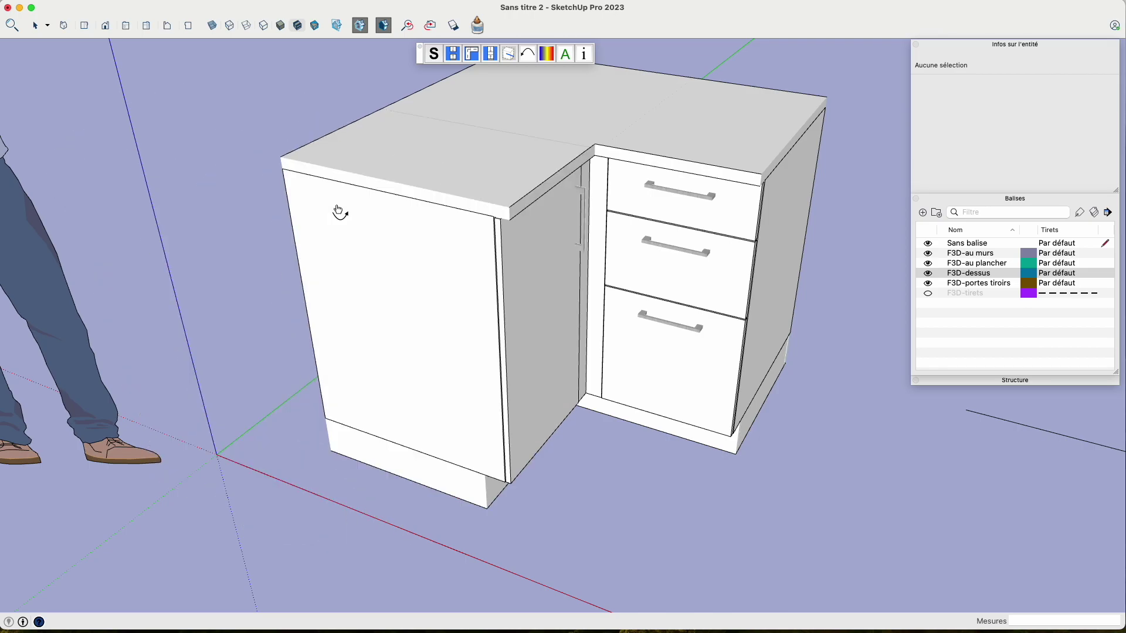
{"action": "key", "text": "space"}
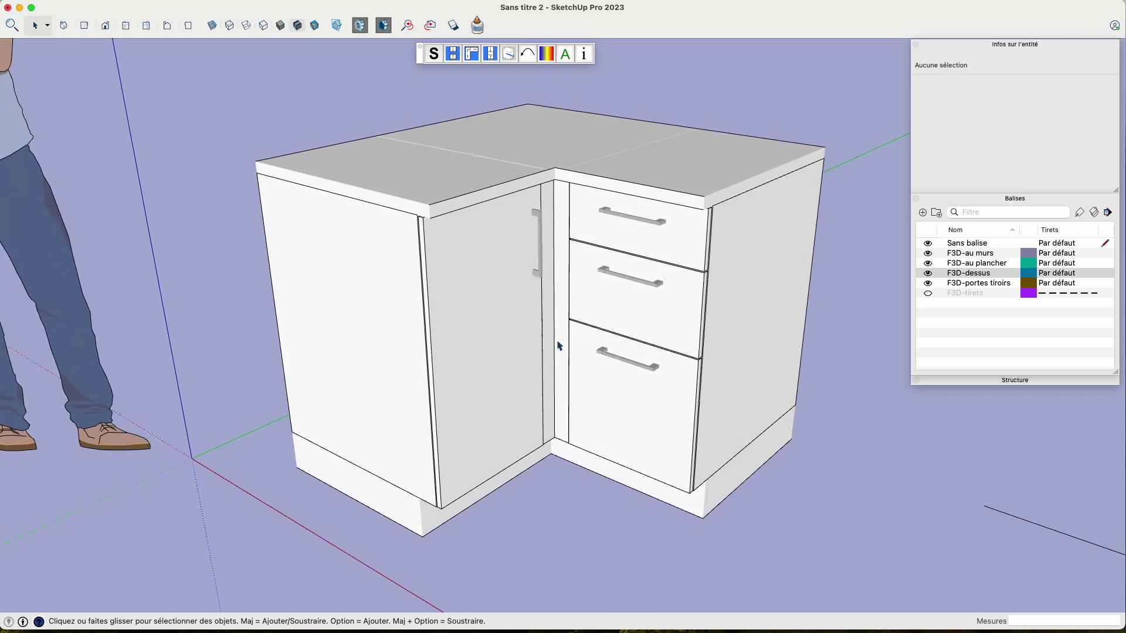
{"action": "left_click", "coordinate": [928, 273]}
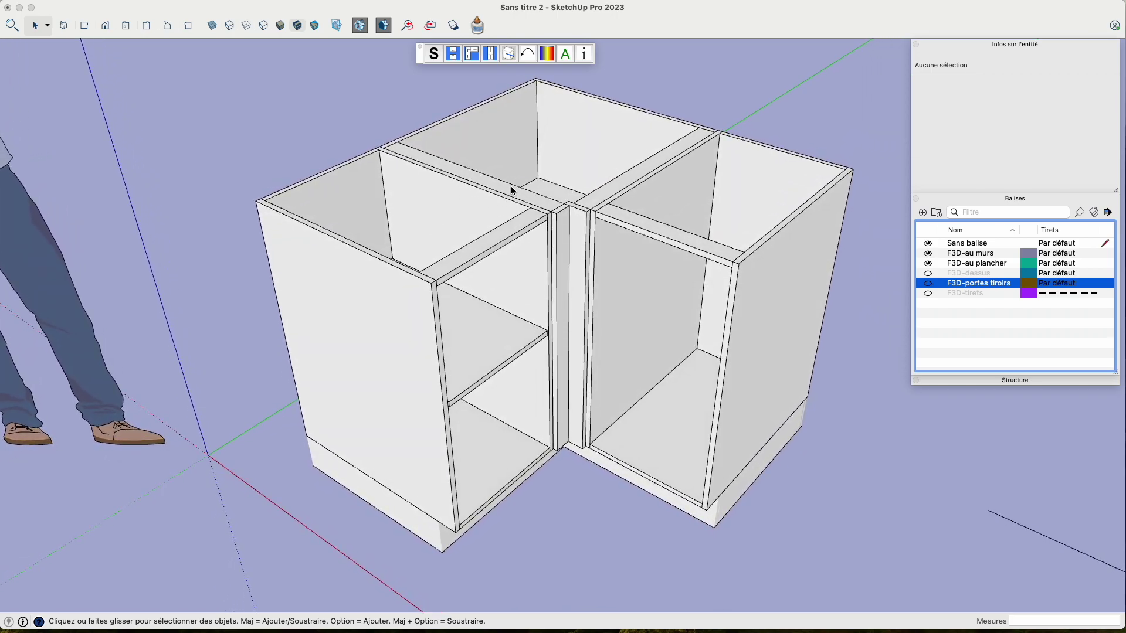
- Select the left 400 mm base cabinet and bring up its Armoires std & frigo settings
{"action": "left_click", "coordinate": [476, 264]}
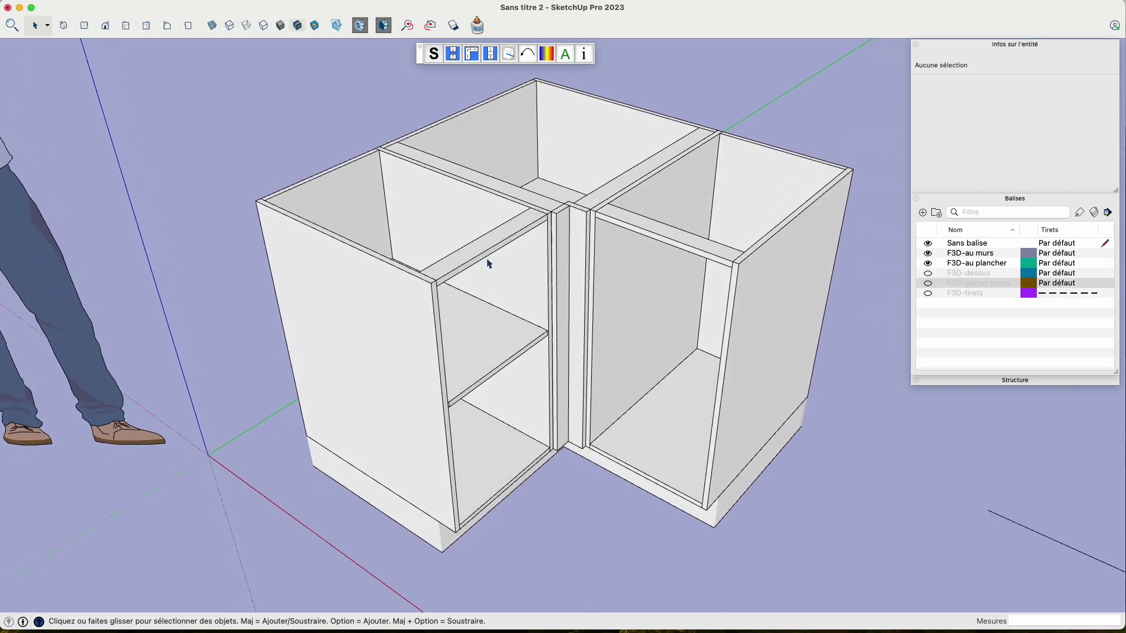
{"action": "left_click", "coordinate": [489, 264]}
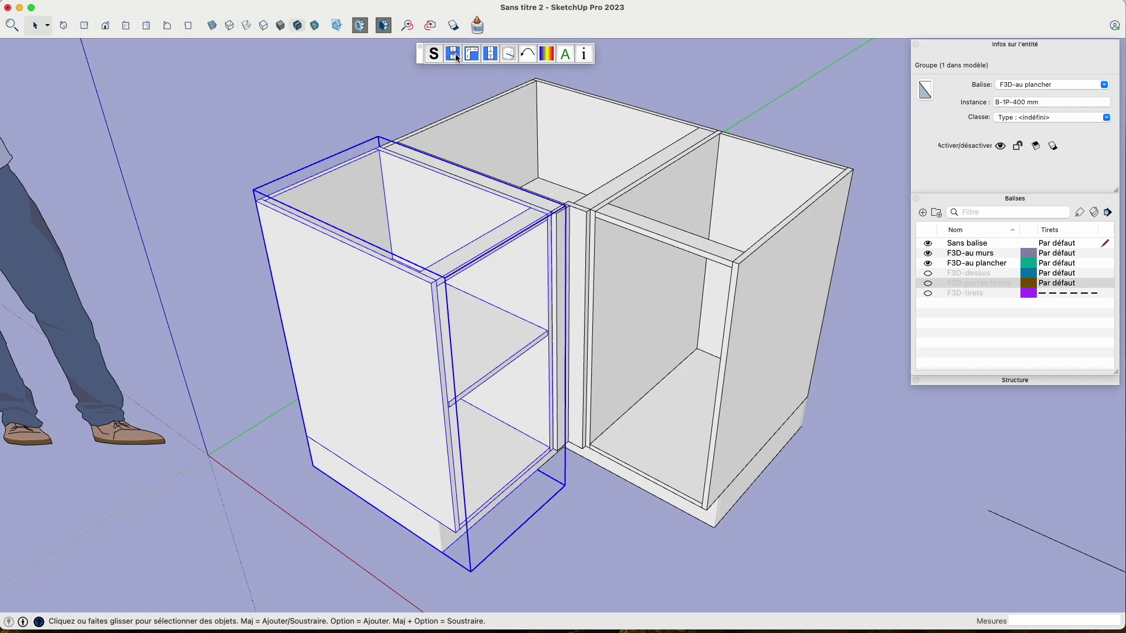
{"action": "left_click", "coordinate": [457, 58]}
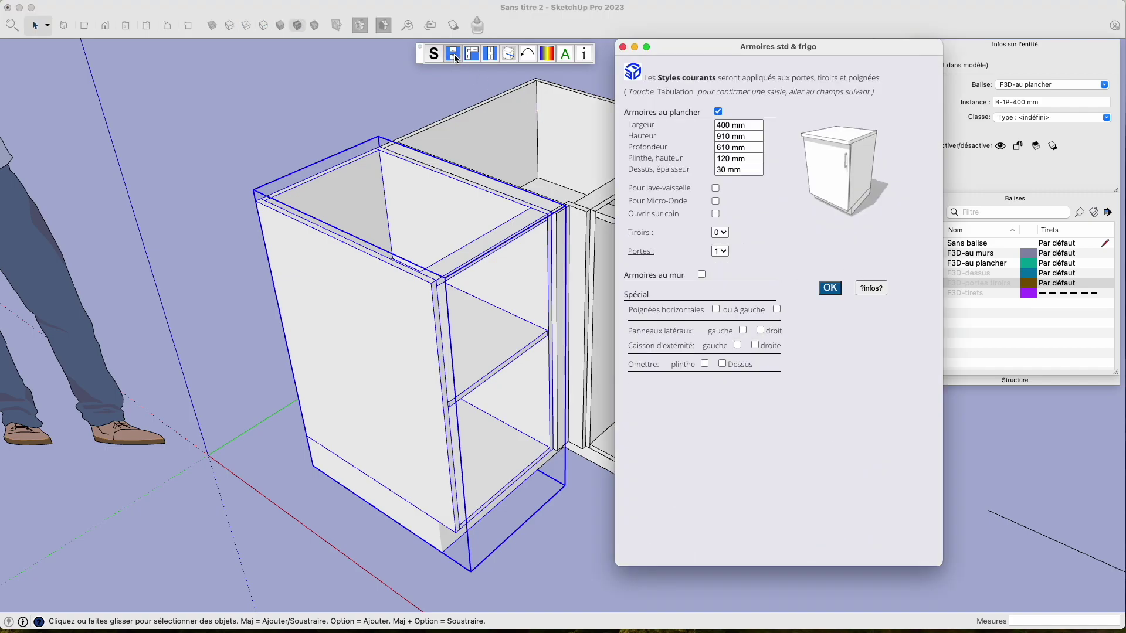
- Enable Ouvrir sur coin set to à droite and rebuild the left base cabinet
{"action": "left_click", "coordinate": [716, 216]}
{"action": "left_click", "coordinate": [658, 193]}
{"action": "left_click", "coordinate": [677, 207]}
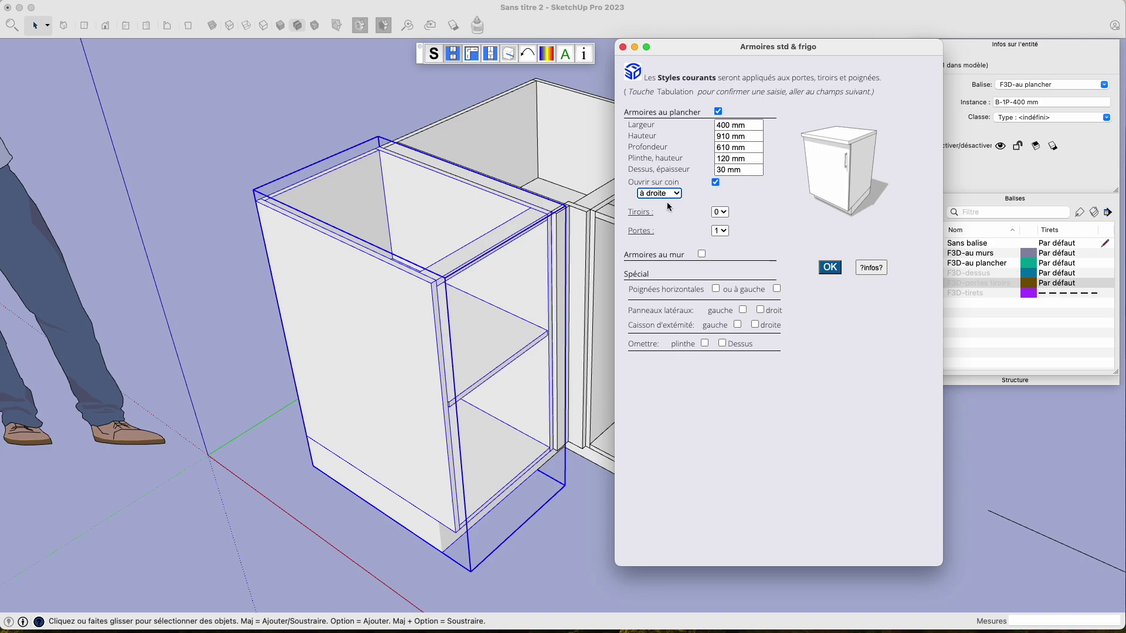
{"action": "left_click", "coordinate": [829, 268]}
{"action": "scroll", "coordinate": [799, 276], "scroll_direction": "up", "scroll_amount": 3}
{"action": "scroll", "coordinate": [801, 276], "scroll_direction": "up", "scroll_amount": 3}
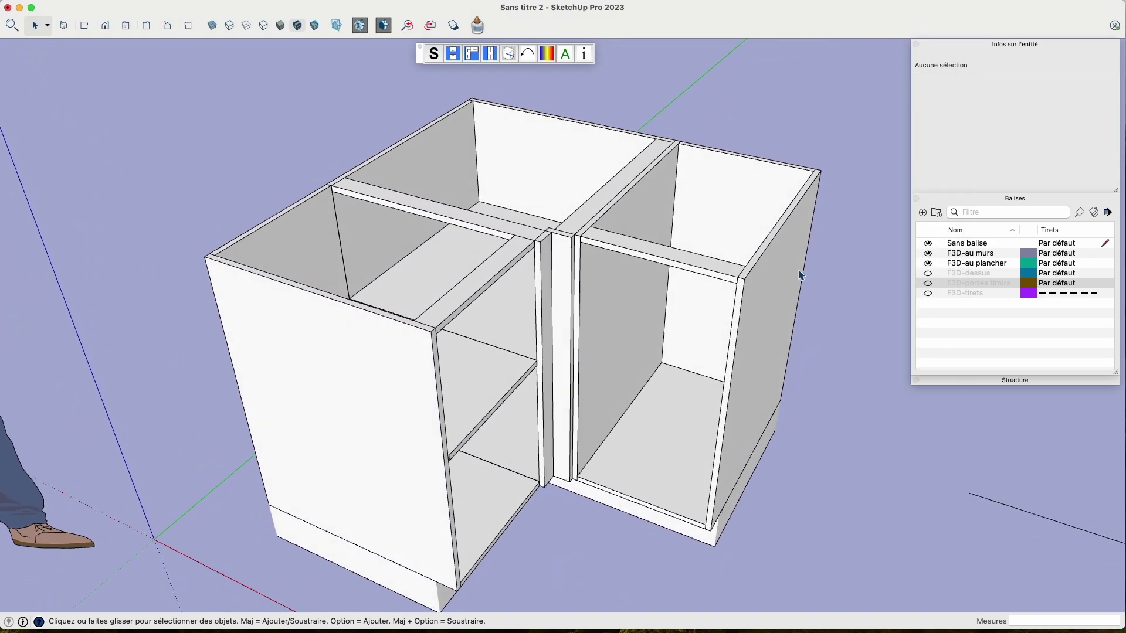
{"action": "scroll", "coordinate": [801, 276], "scroll_direction": "down", "scroll_amount": 3}
{"action": "scroll", "coordinate": [576, 328], "scroll_direction": "down", "scroll_amount": 3}
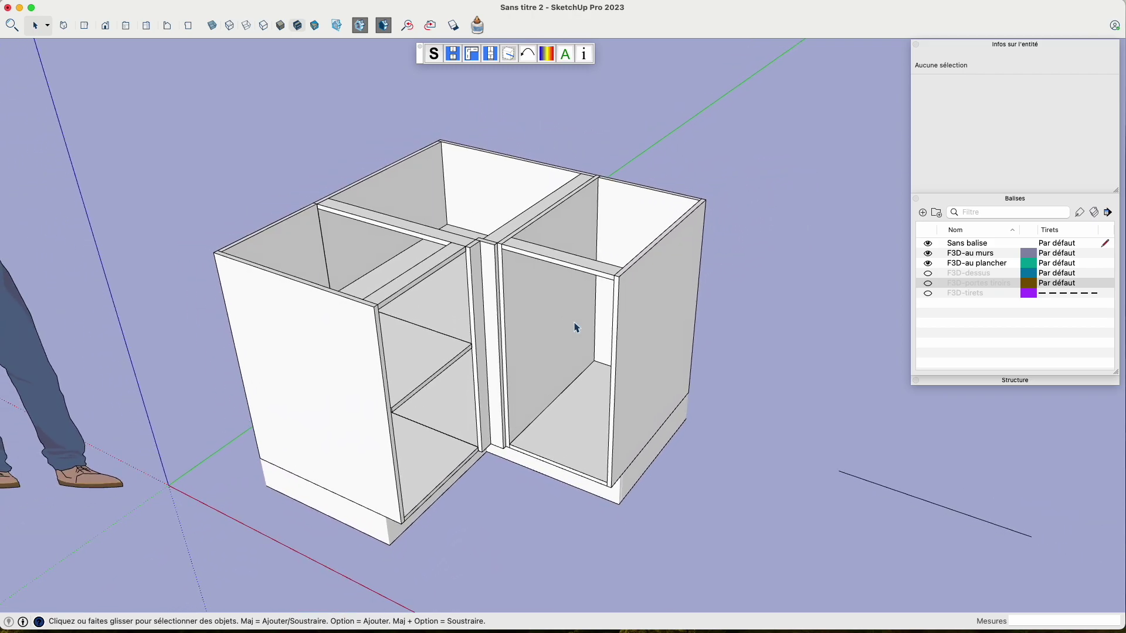
- Show the F3D-dessus and F3D-portes tiroirs tags again and select the 610 mm floor line
{"action": "left_click", "coordinate": [927, 274]}
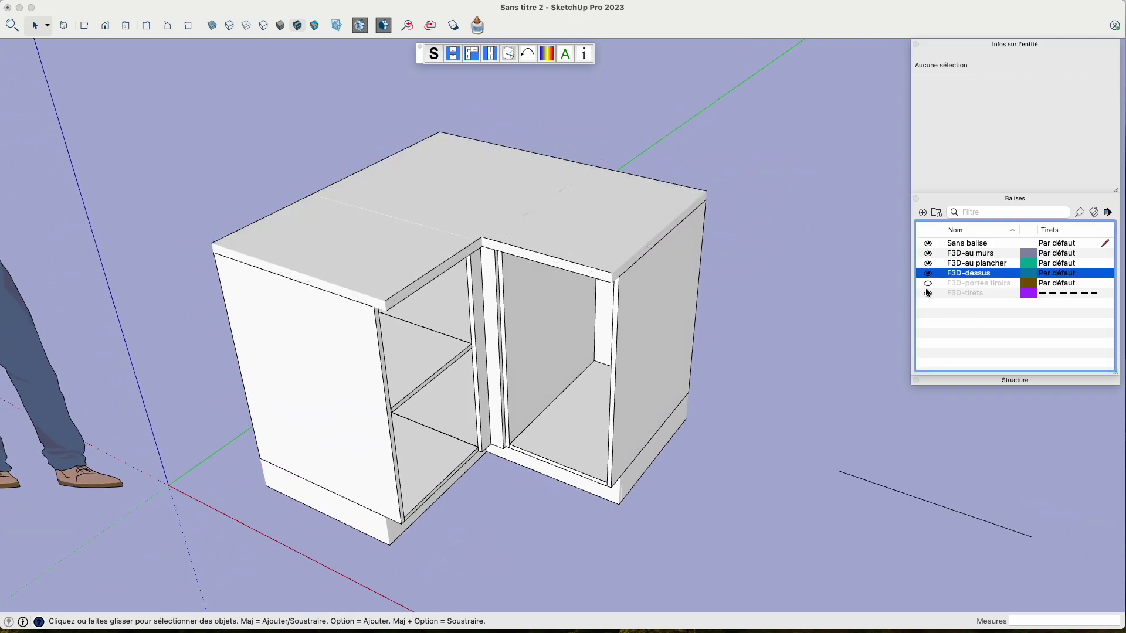
{"action": "scroll", "coordinate": [807, 315], "scroll_direction": "down", "scroll_amount": 2}
{"action": "scroll", "coordinate": [806, 315], "scroll_direction": "down", "scroll_amount": 2}
{"action": "scroll", "coordinate": [805, 315], "scroll_direction": "down", "scroll_amount": 2}
{"action": "scroll", "coordinate": [805, 315], "scroll_direction": "down", "scroll_amount": 2}
{"action": "scroll", "coordinate": [806, 315], "scroll_direction": "down", "scroll_amount": 2}
{"action": "scroll", "coordinate": [639, 382], "scroll_direction": "up", "scroll_amount": 2}
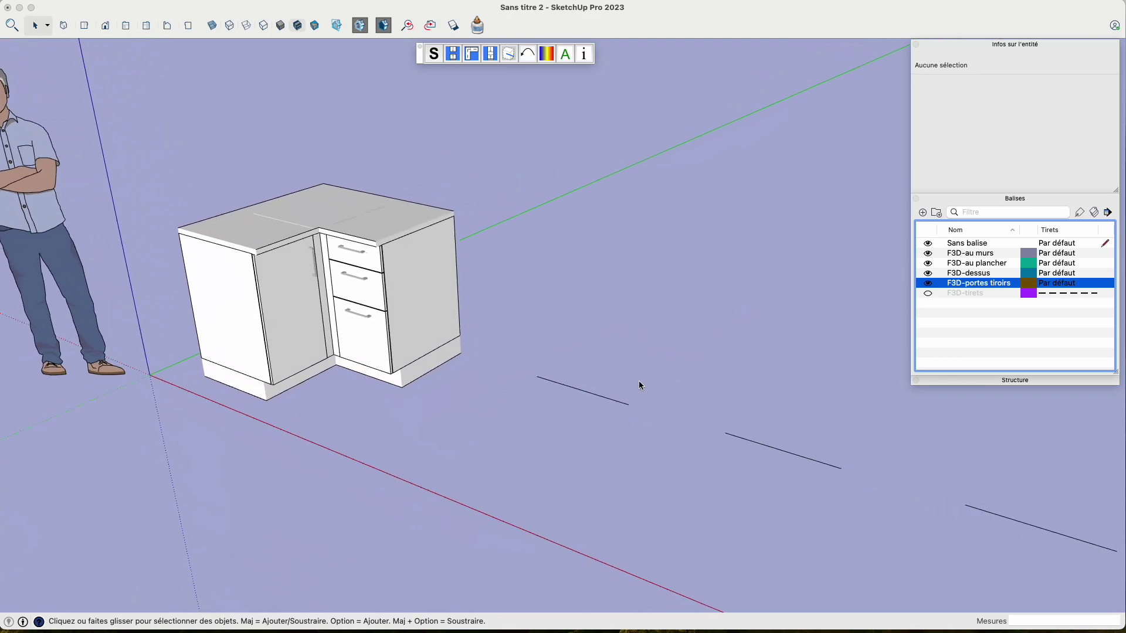
{"action": "left_click_drag", "start_coordinate": [618, 382], "coordinate": [587, 403]}
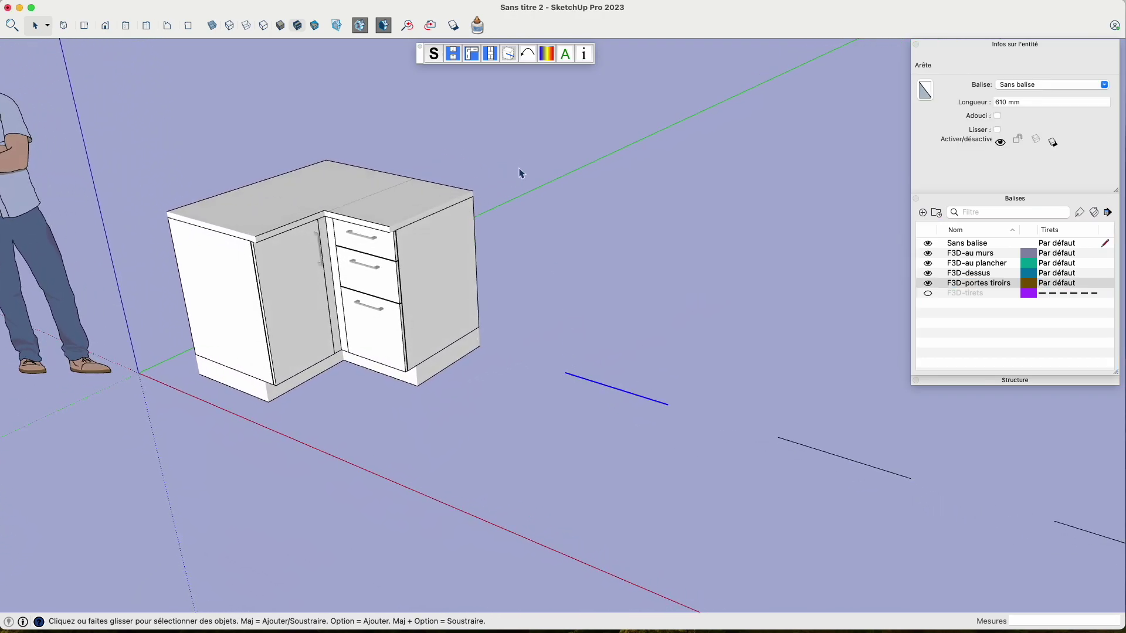
- Insert the 90-3 pcx corner wall and open corner base units, then test-swing their doors
{"action": "left_click", "coordinate": [472, 56]}
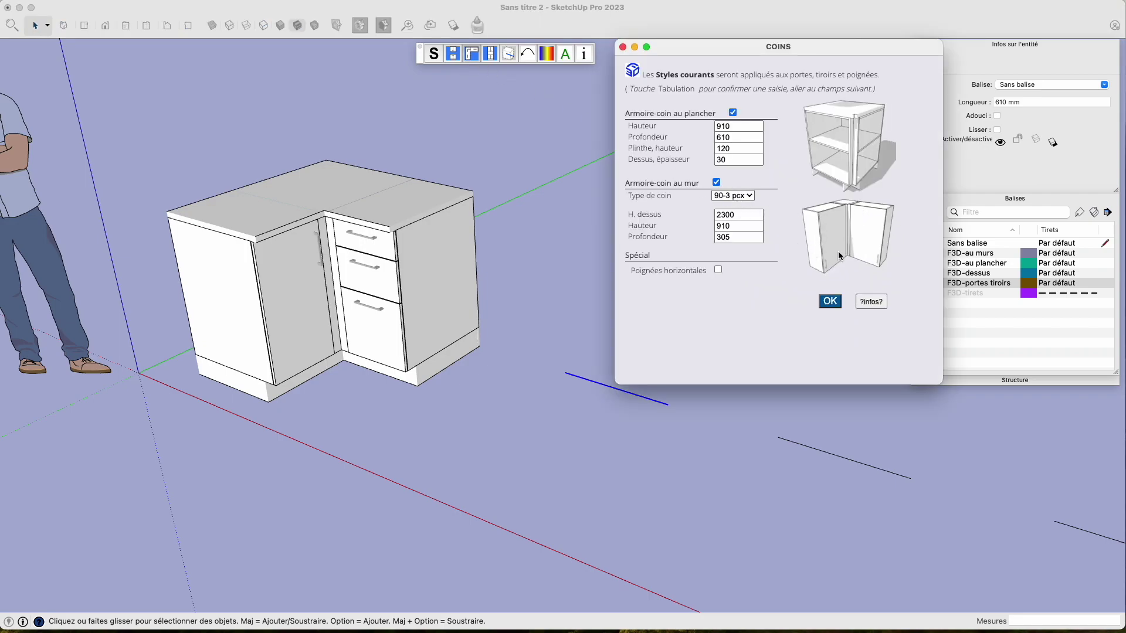
{"action": "left_click", "coordinate": [832, 300]}
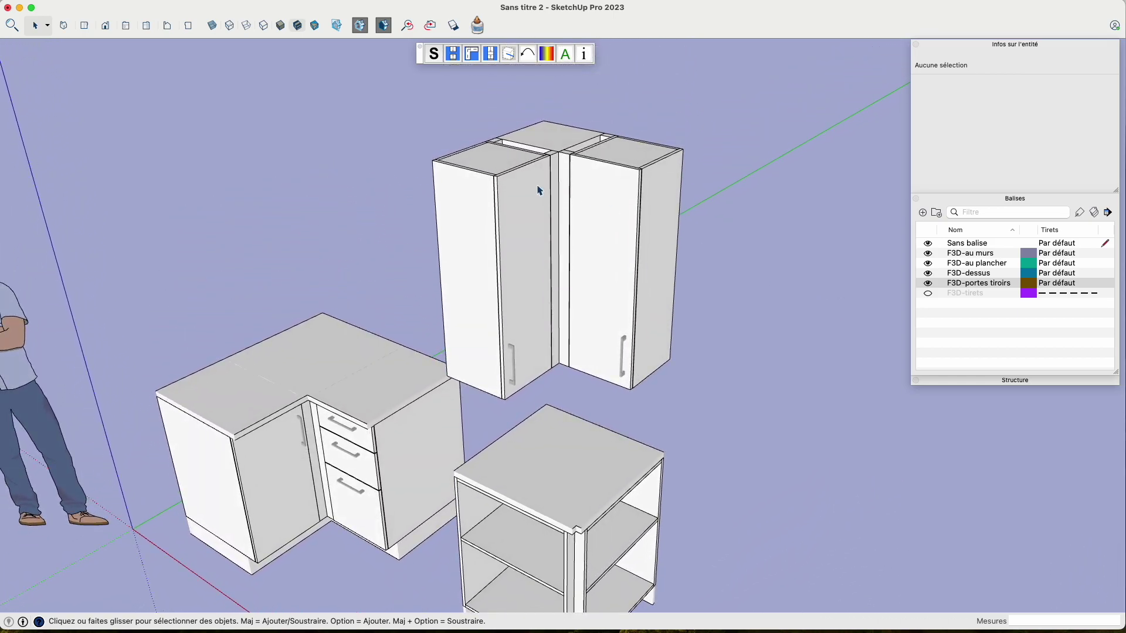
{"action": "left_click", "coordinate": [566, 55]}
{"action": "left_click", "coordinate": [541, 225]}
{"action": "left_click", "coordinate": [591, 228]}
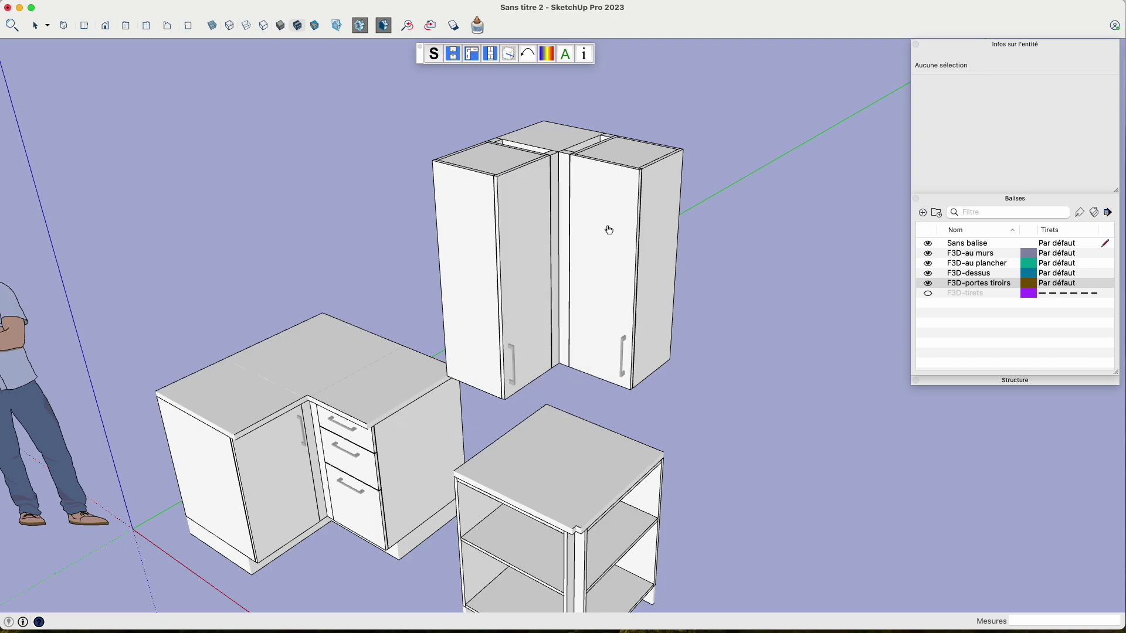
{"action": "left_click", "coordinate": [605, 233]}
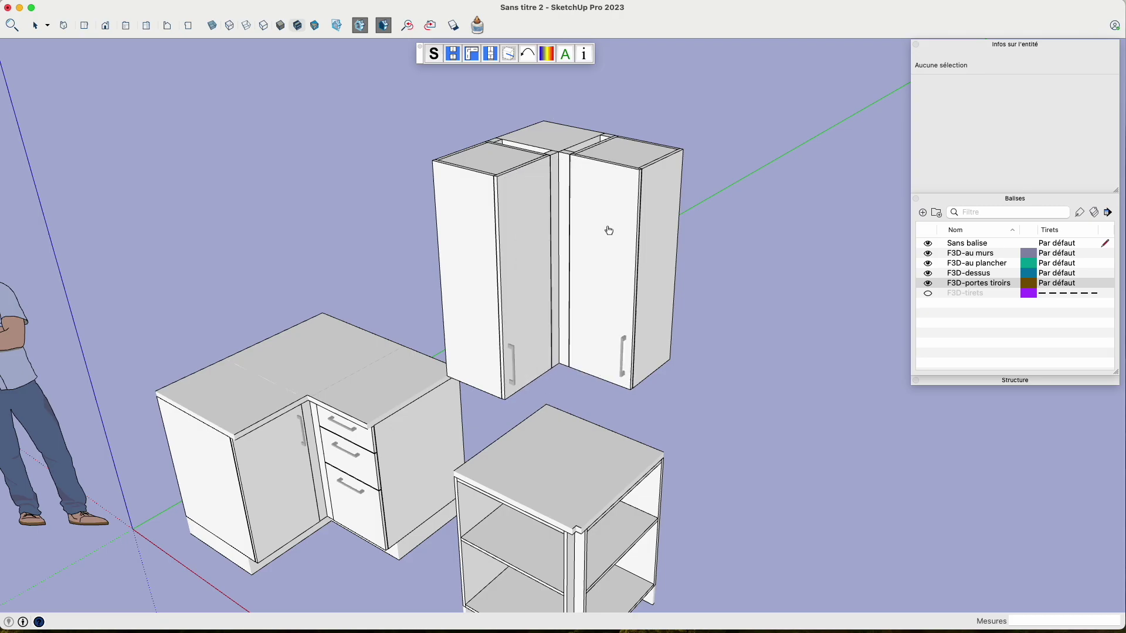
{"action": "left_click", "coordinate": [302, 475]}
- Close and reopen the corner base cabinet's door to check how it swings
{"action": "middle_click_drag", "start_coordinate": [302, 475], "coordinate": [400, 463]}
{"action": "scroll", "coordinate": [401, 463], "scroll_direction": "up", "scroll_amount": 3}
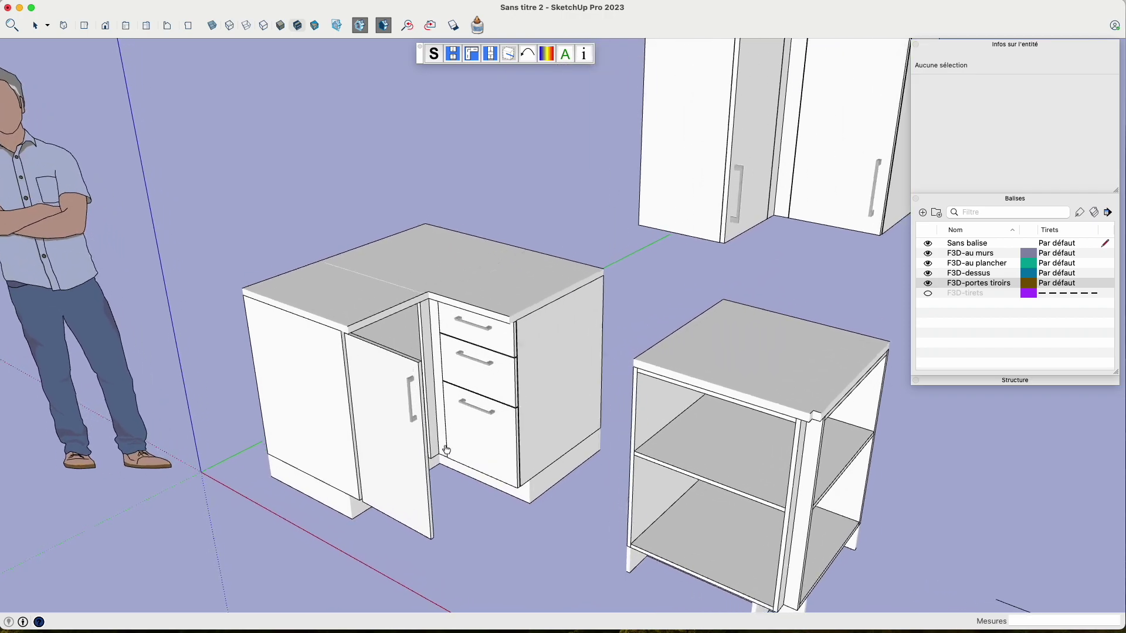
{"action": "left_click", "coordinate": [433, 428]}
{"action": "scroll", "coordinate": [471, 397], "scroll_direction": "up", "scroll_amount": 3}
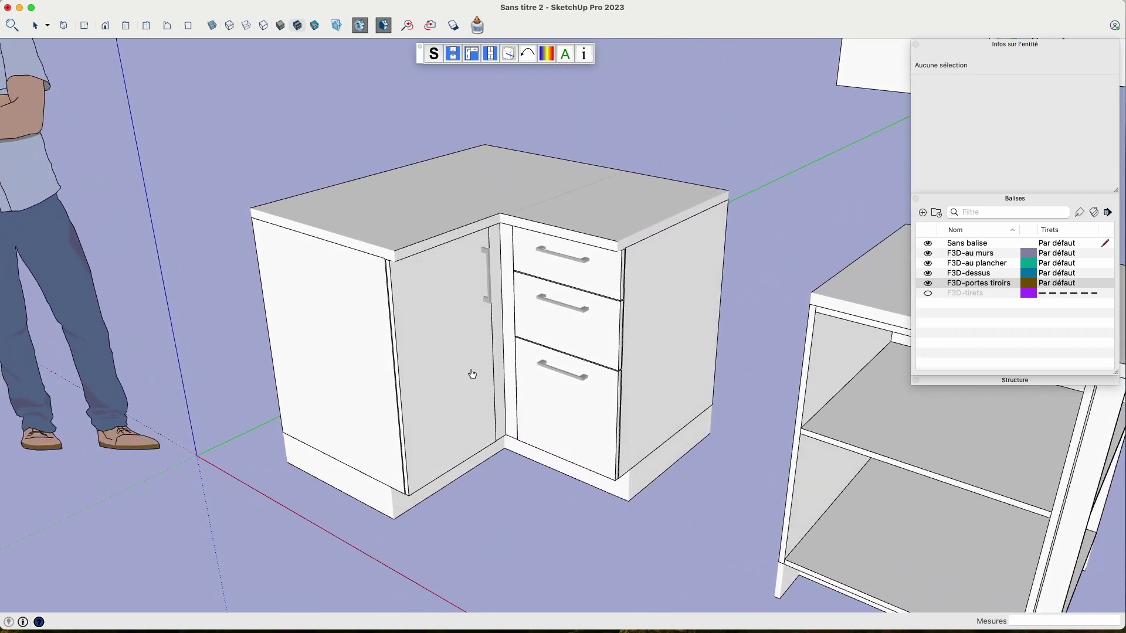
{"action": "left_click", "coordinate": [472, 377]}
{"action": "key", "text": "space"}
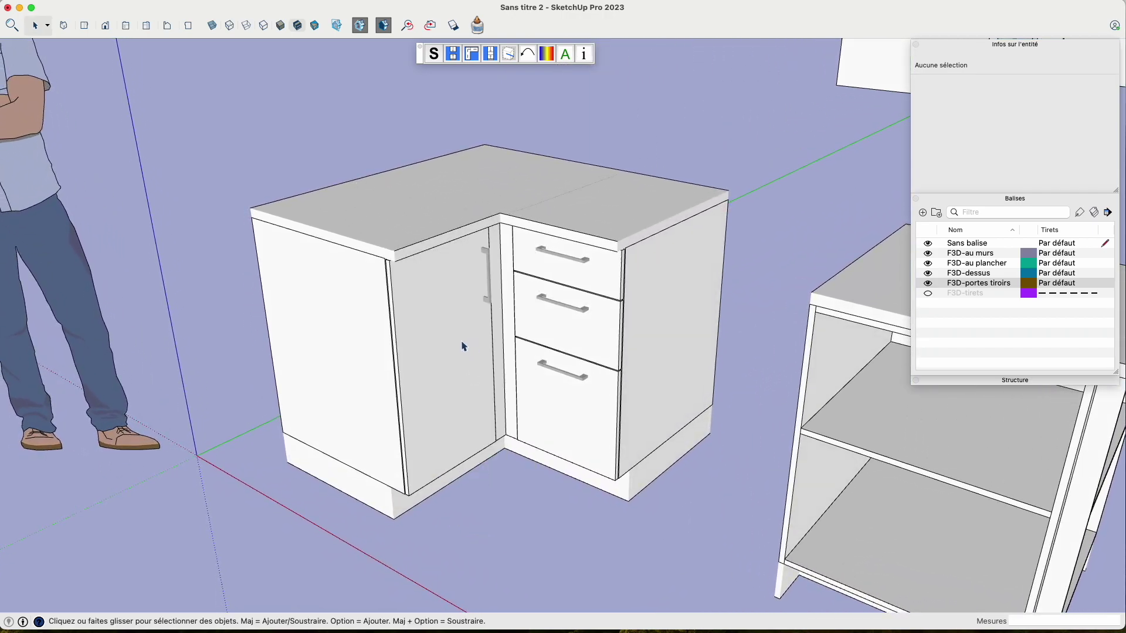
- Check Poignées horizontales 'ou à gauche' in Armoires std & frigo for the corner base cabinet
{"action": "left_click", "coordinate": [465, 347]}
{"action": "left_click", "coordinate": [453, 56]}
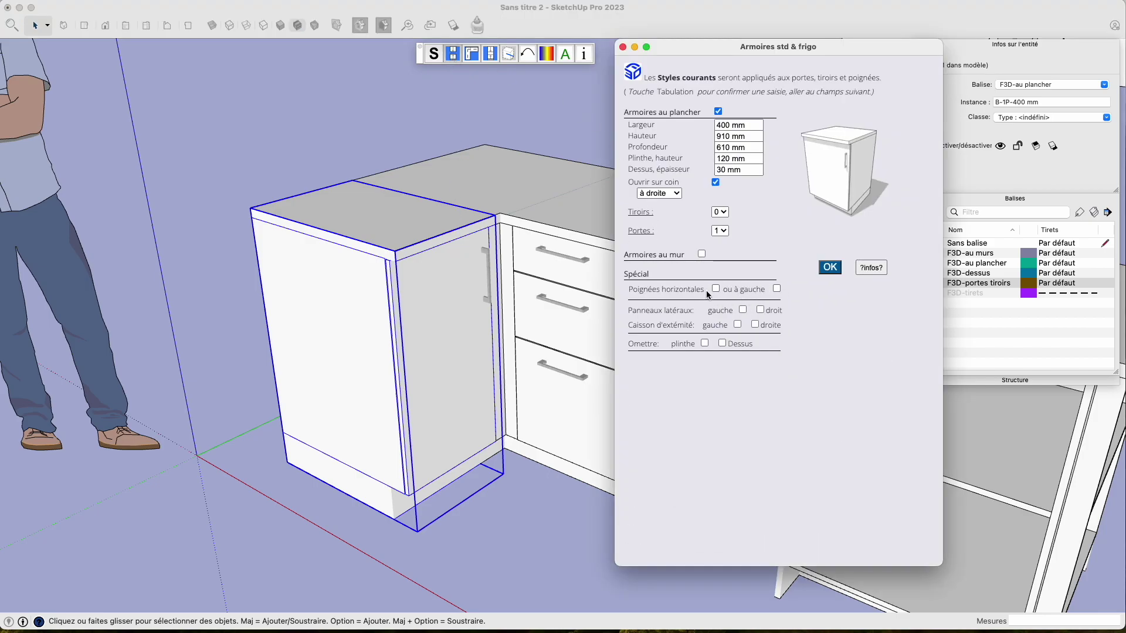
{"action": "left_click", "coordinate": [776, 289]}
{"action": "left_click", "coordinate": [827, 268]}
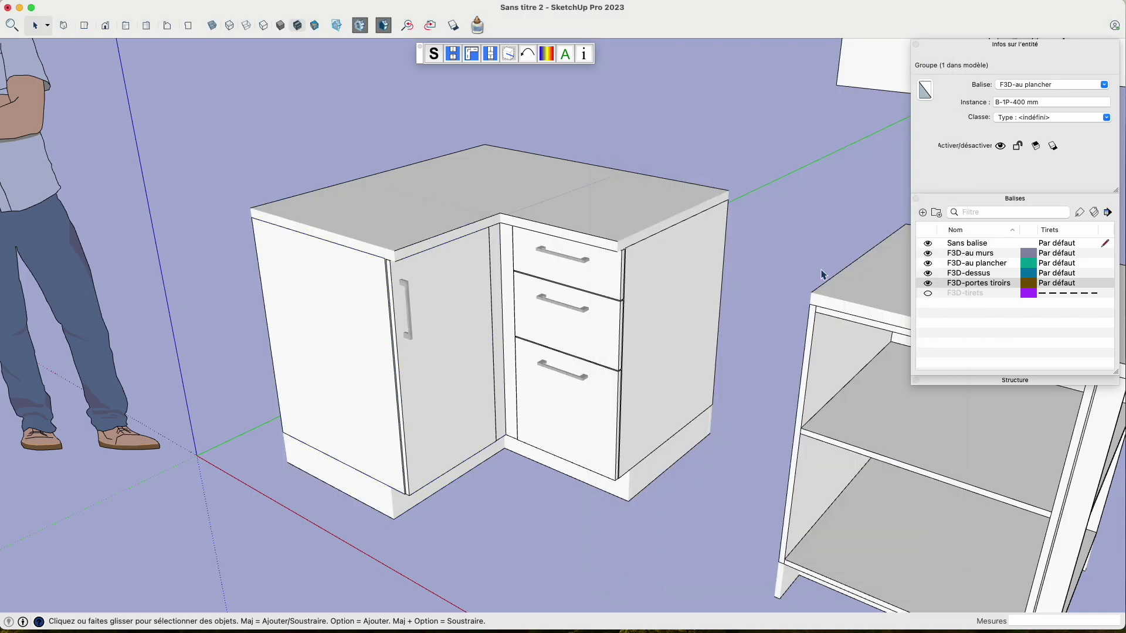
- Swing the corner base cabinet door open and closed to confirm the left-side handle
{"action": "left_click", "coordinate": [567, 55]}
{"action": "left_click", "coordinate": [460, 358]}
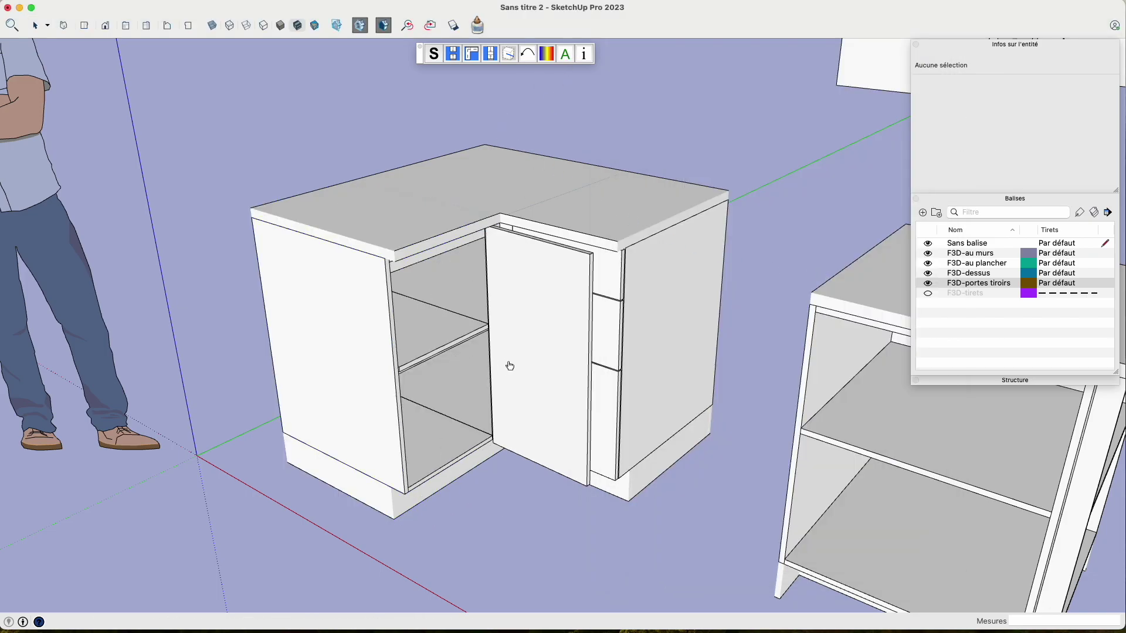
{"action": "left_click", "coordinate": [533, 371]}
{"action": "key", "text": "space"}
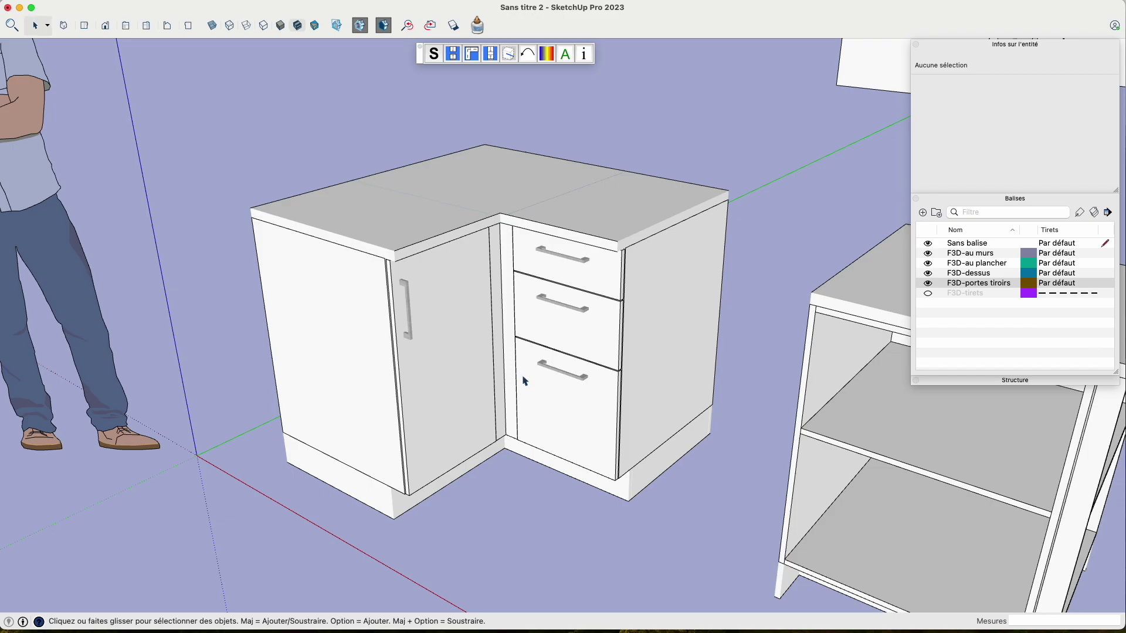
{"action": "scroll", "coordinate": [523, 381], "scroll_direction": "right", "scroll_amount": 5}
{"action": "scroll", "coordinate": [523, 381], "scroll_direction": "up", "scroll_amount": 3}
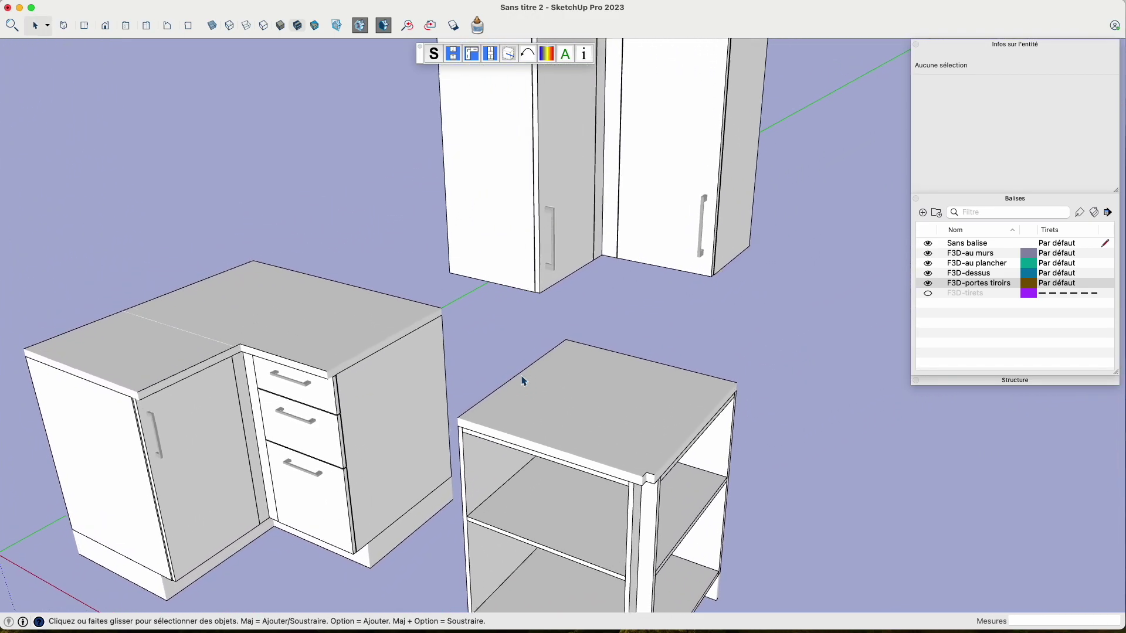
- Edit the Largeur of the left corner wall unit and choose which side to modify
{"action": "scroll", "coordinate": [524, 381], "scroll_direction": "up", "scroll_amount": 3}
{"action": "scroll", "coordinate": [524, 381], "scroll_direction": "up", "scroll_amount": 3}
{"action": "scroll", "coordinate": [524, 381], "scroll_direction": "up", "scroll_amount": 3}
{"action": "scroll", "coordinate": [523, 382], "scroll_direction": "down", "scroll_amount": 2}
{"action": "left_click", "coordinate": [441, 248]}
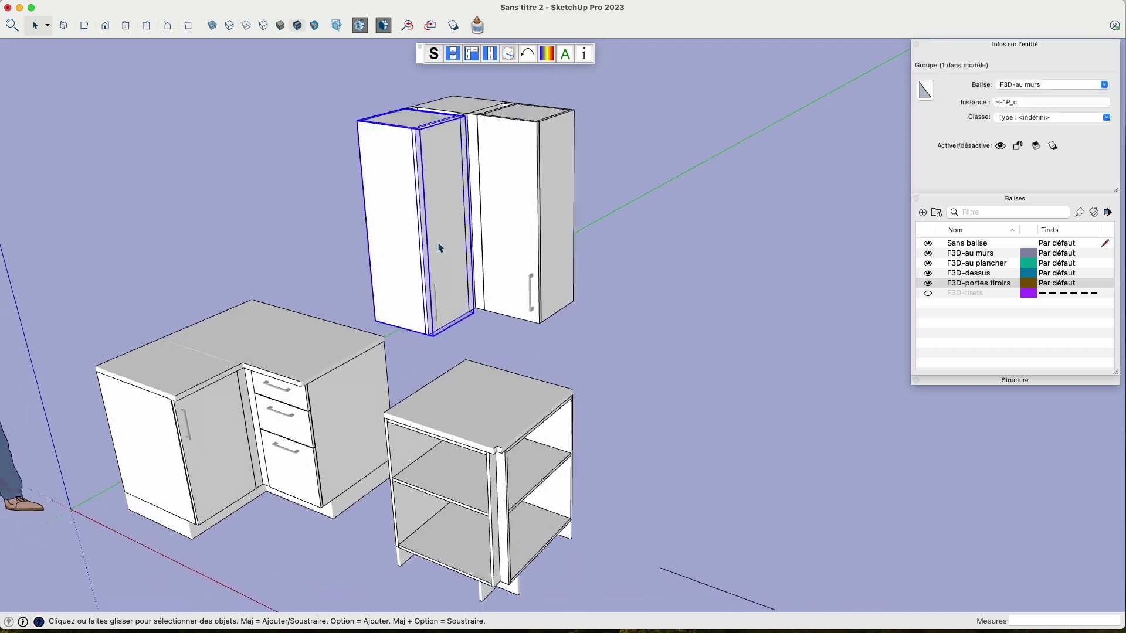
{"action": "left_click", "coordinate": [460, 56]}
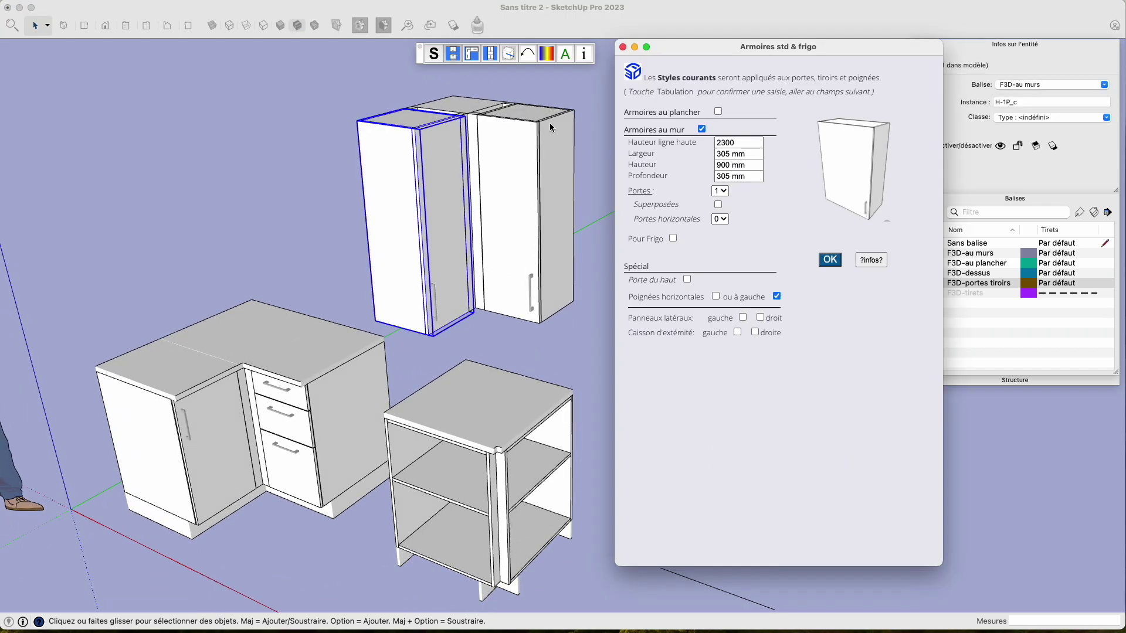
{"action": "left_click", "coordinate": [750, 154]}
{"action": "key", "text": "Return"}
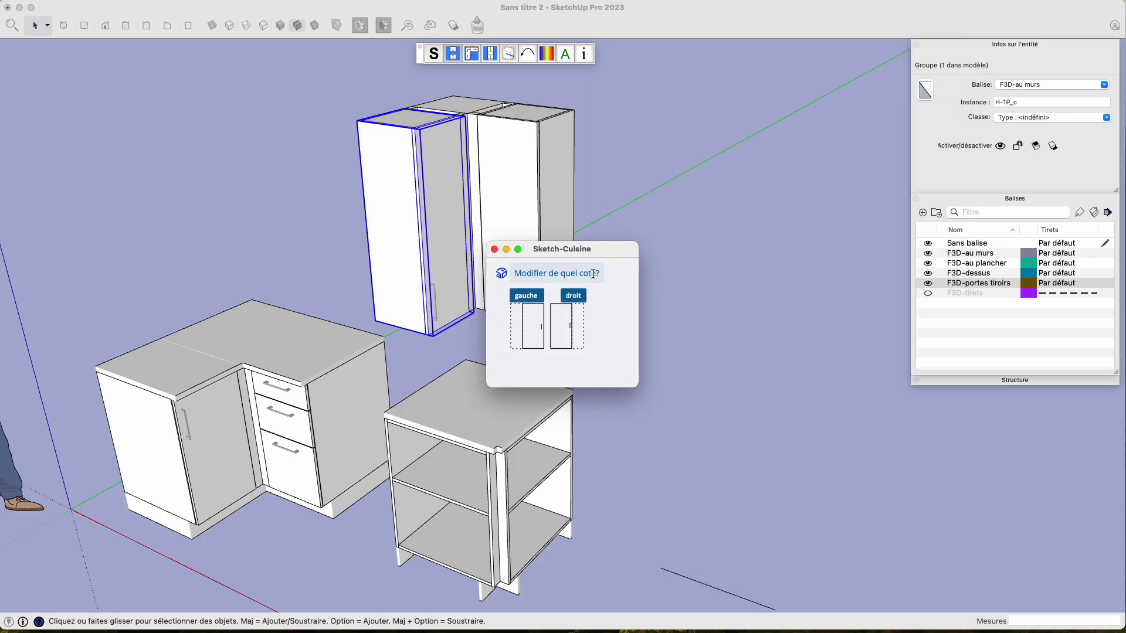
{"action": "left_click", "coordinate": [536, 318]}
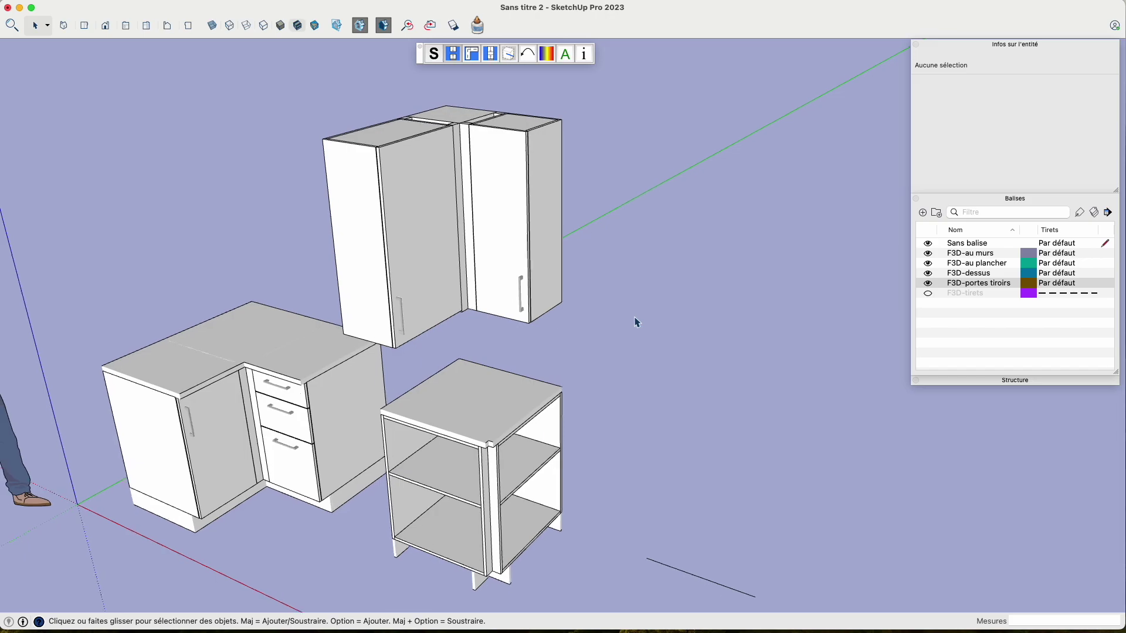
{"action": "middle_click_drag", "start_coordinate": [637, 322], "coordinate": [567, 287]}
- Set the wall cabinet beside the corner unit to 400 mm wide, extending it on the 'droit' side
{"action": "left_click", "coordinate": [532, 141]}
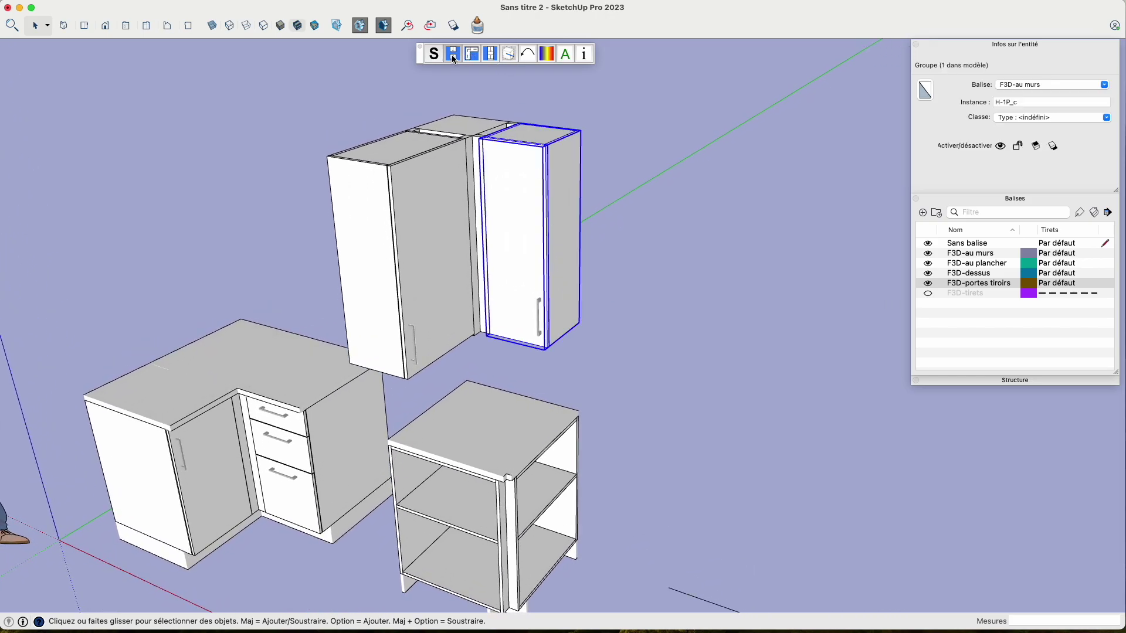
{"action": "left_click", "coordinate": [455, 60]}
{"action": "left_click_drag", "start_coordinate": [761, 154], "coordinate": [716, 156]}
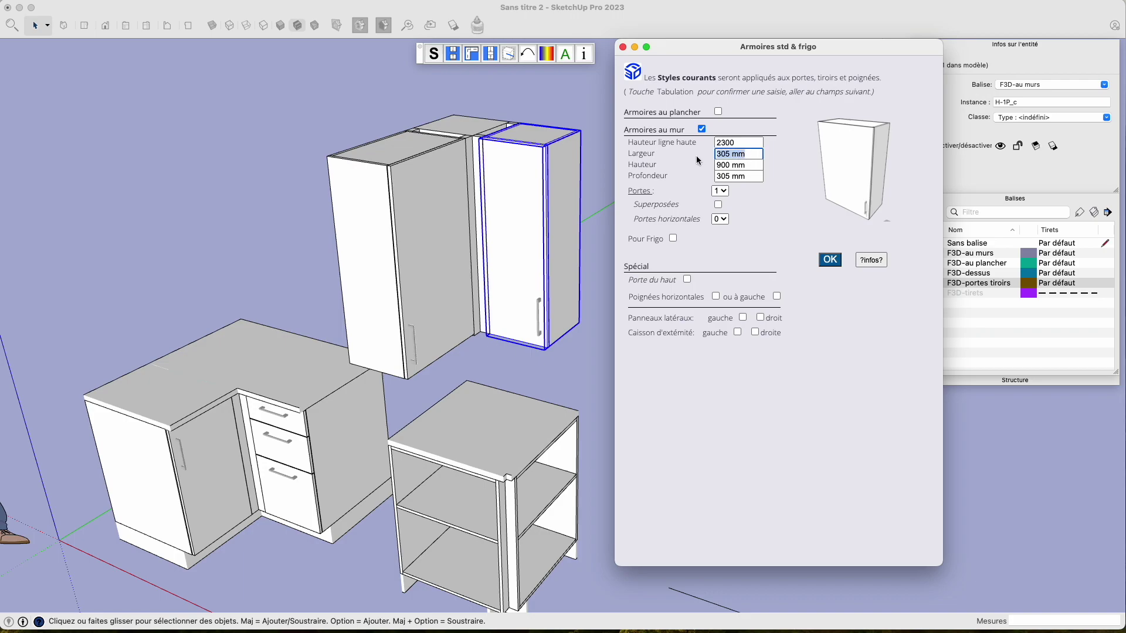
{"action": "type", "text": "400"}
{"action": "key", "text": "Return"}
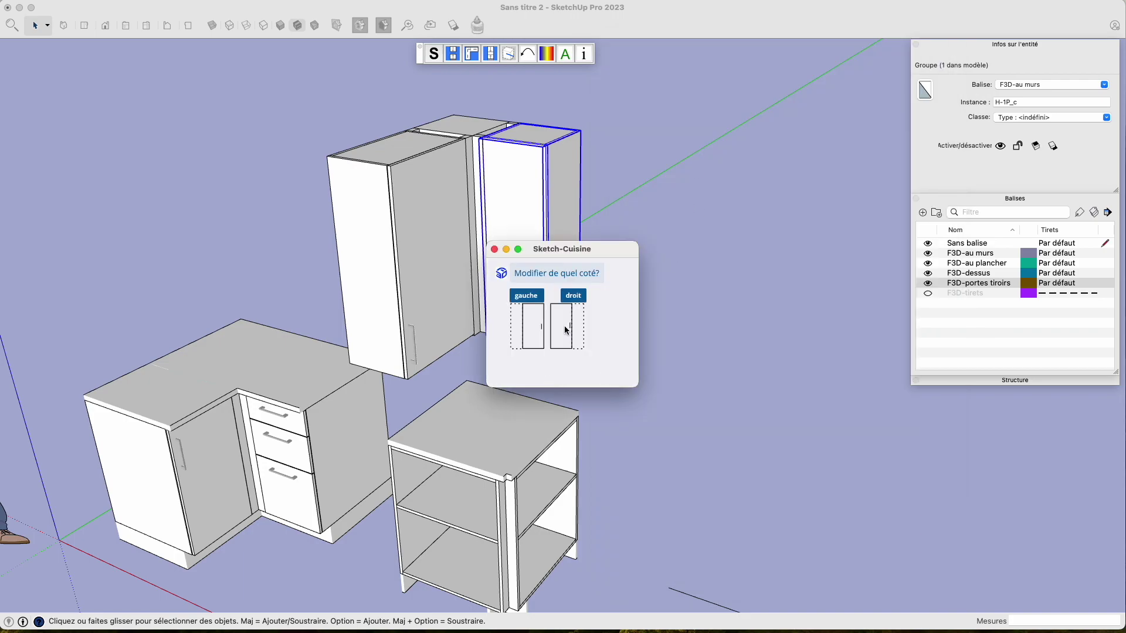
{"action": "left_click", "coordinate": [566, 330]}
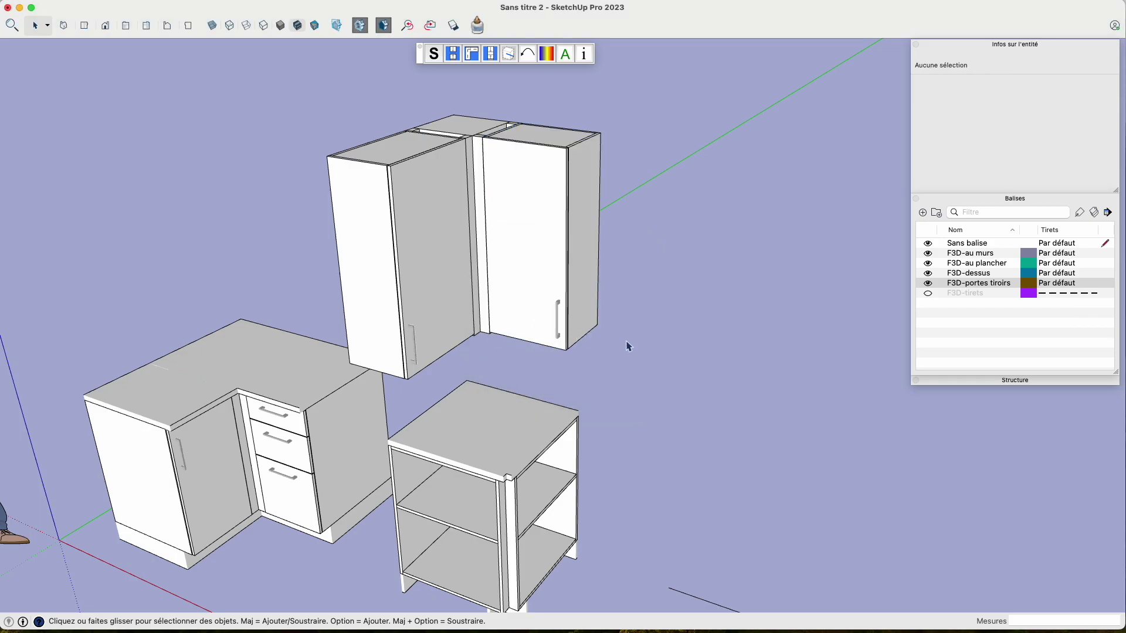
{"action": "scroll", "coordinate": [627, 346], "scroll_direction": "down", "scroll_amount": 5}
{"action": "left_click_drag", "start_coordinate": [572, 462], "coordinate": [551, 499]}
- Insert a 90-2 pcx corner wall cabinet with an open corner base unit, then open its door
{"action": "left_click", "coordinate": [472, 56]}
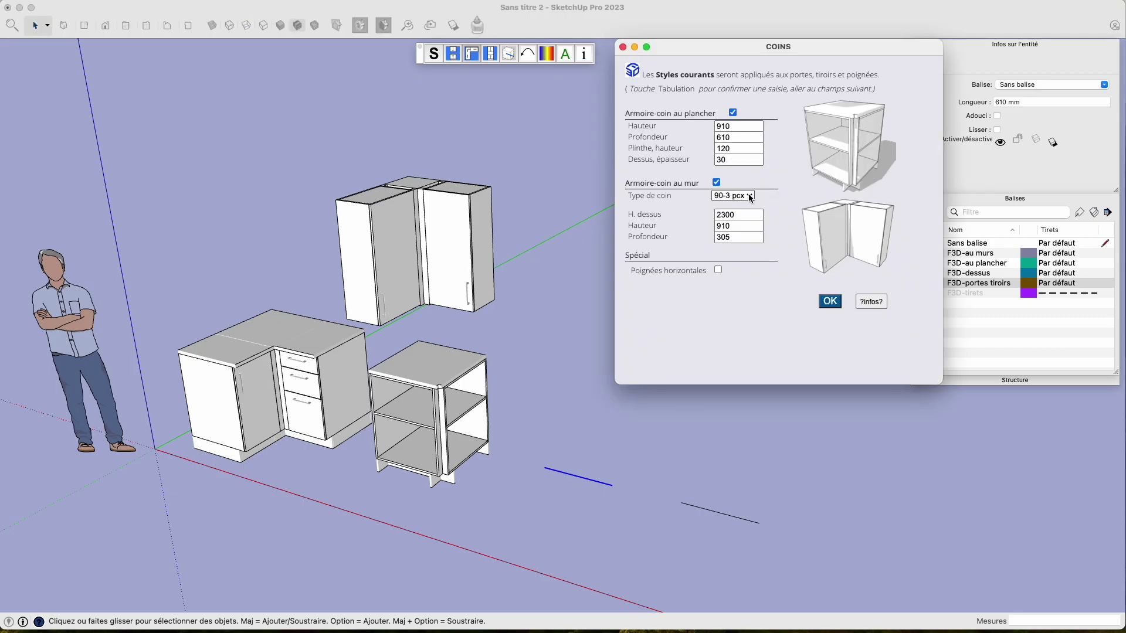
{"action": "left_click", "coordinate": [749, 195]}
{"action": "left_click", "coordinate": [746, 208]}
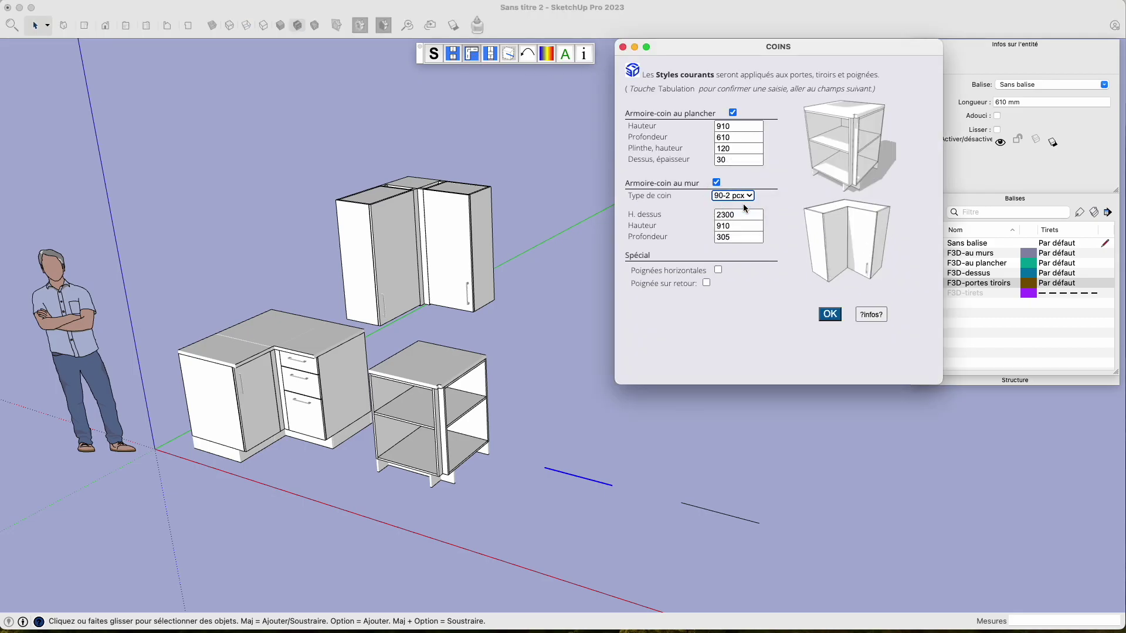
{"action": "left_click", "coordinate": [830, 314]}
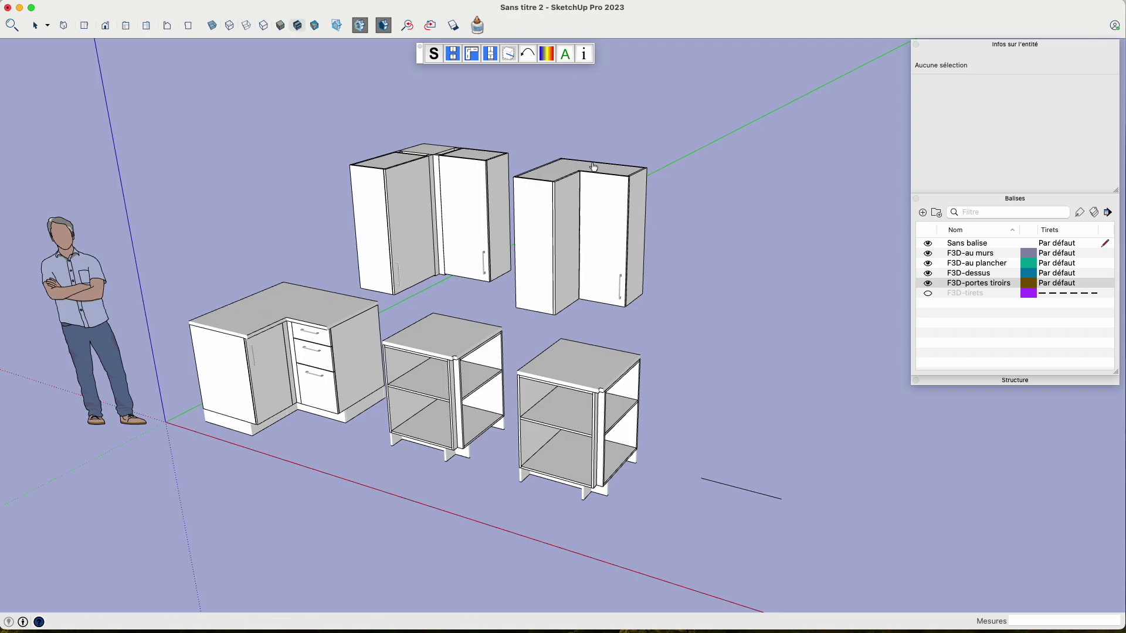
{"action": "left_click", "coordinate": [601, 178]}
{"action": "scroll", "coordinate": [573, 231], "scroll_direction": "up", "scroll_amount": 2}
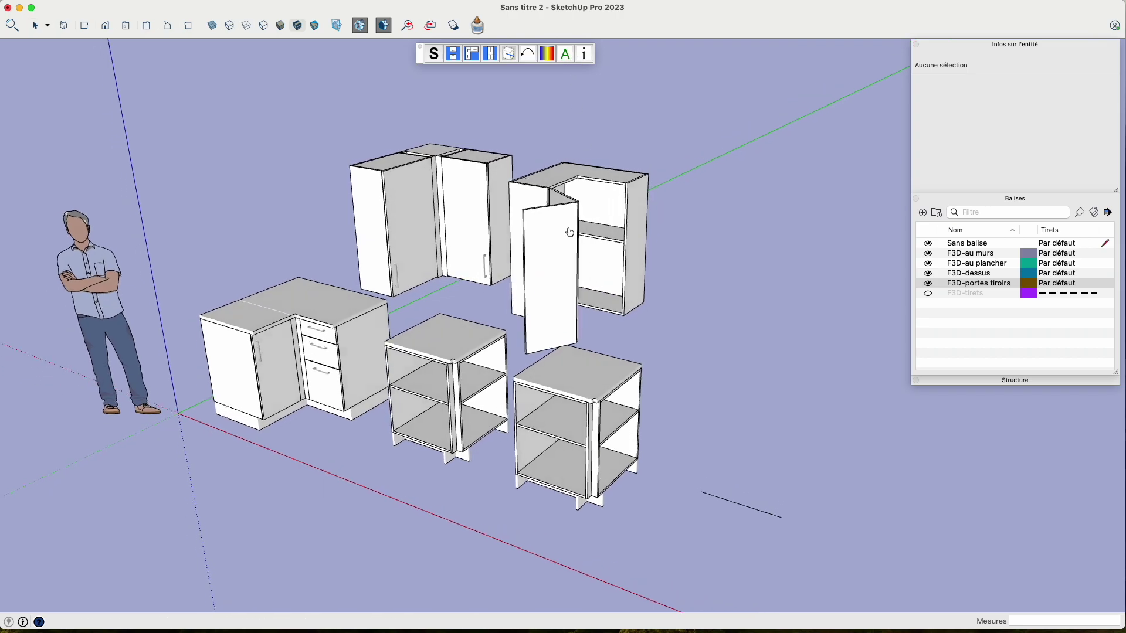
- Close and reopen the new 90° corner wall cabinet's door
{"action": "scroll", "coordinate": [572, 231], "scroll_direction": "up", "scroll_amount": 2}
{"action": "scroll", "coordinate": [570, 232], "scroll_direction": "up", "scroll_amount": 2}
{"action": "scroll", "coordinate": [567, 232], "scroll_direction": "up", "scroll_amount": 2}
{"action": "left_click", "coordinate": [568, 233]}
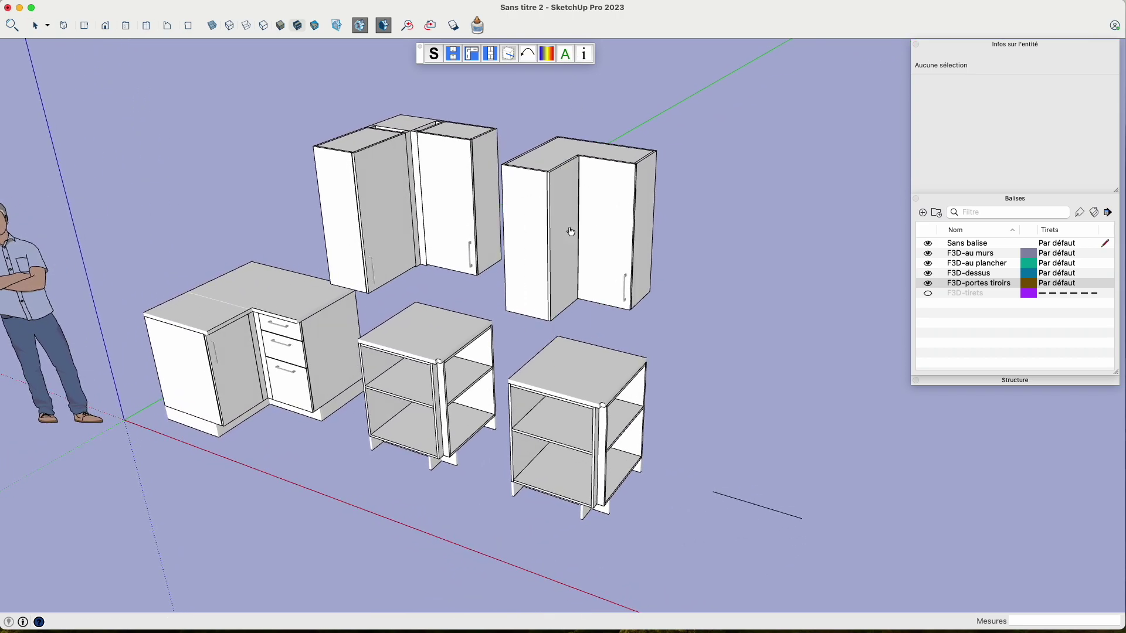
{"action": "scroll", "coordinate": [568, 231], "scroll_direction": "down", "scroll_amount": 1}
{"action": "left_click", "coordinate": [602, 218]}
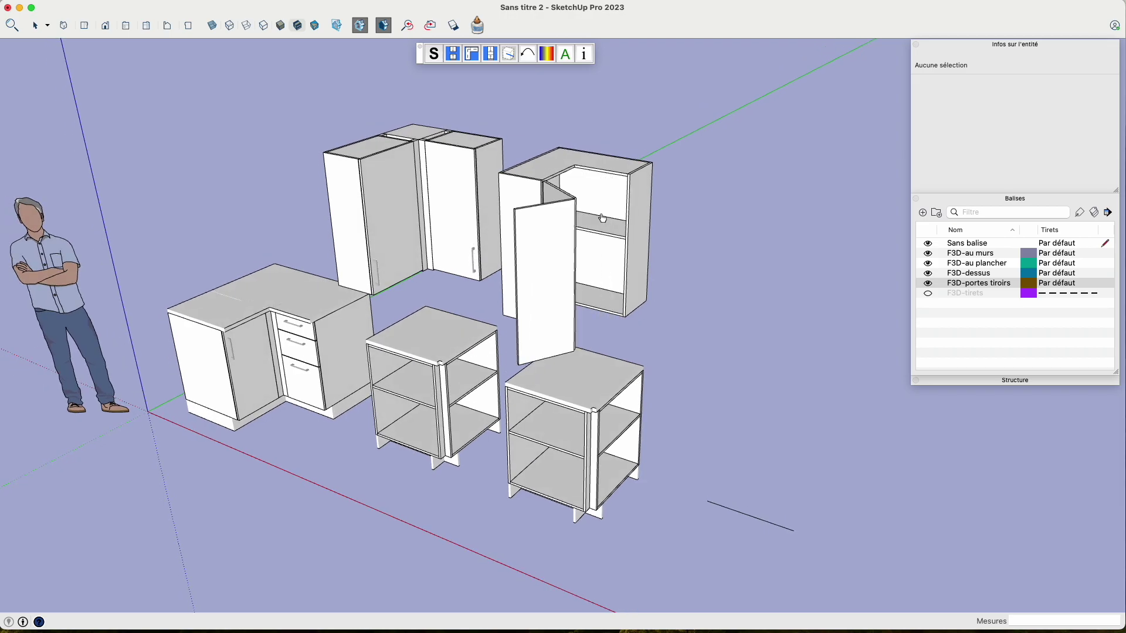
{"action": "key", "text": "space"}
- Tick 'Poignée sur retour' for the 90° corner wall cabinet and rebuild it
{"action": "left_click", "coordinate": [596, 214]}
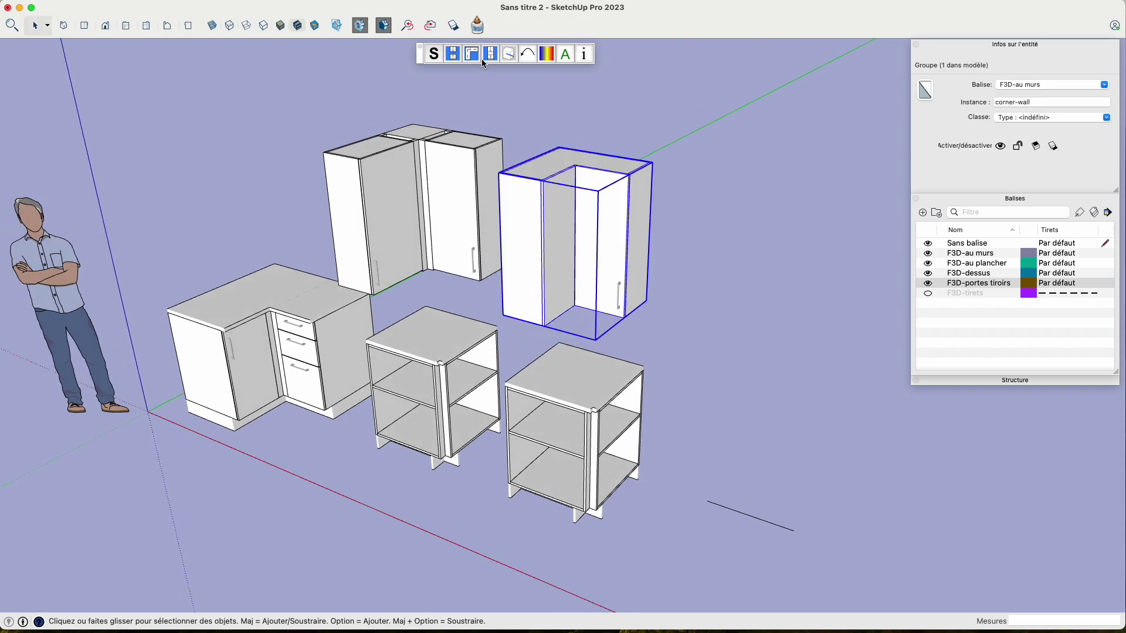
{"action": "left_click", "coordinate": [473, 54]}
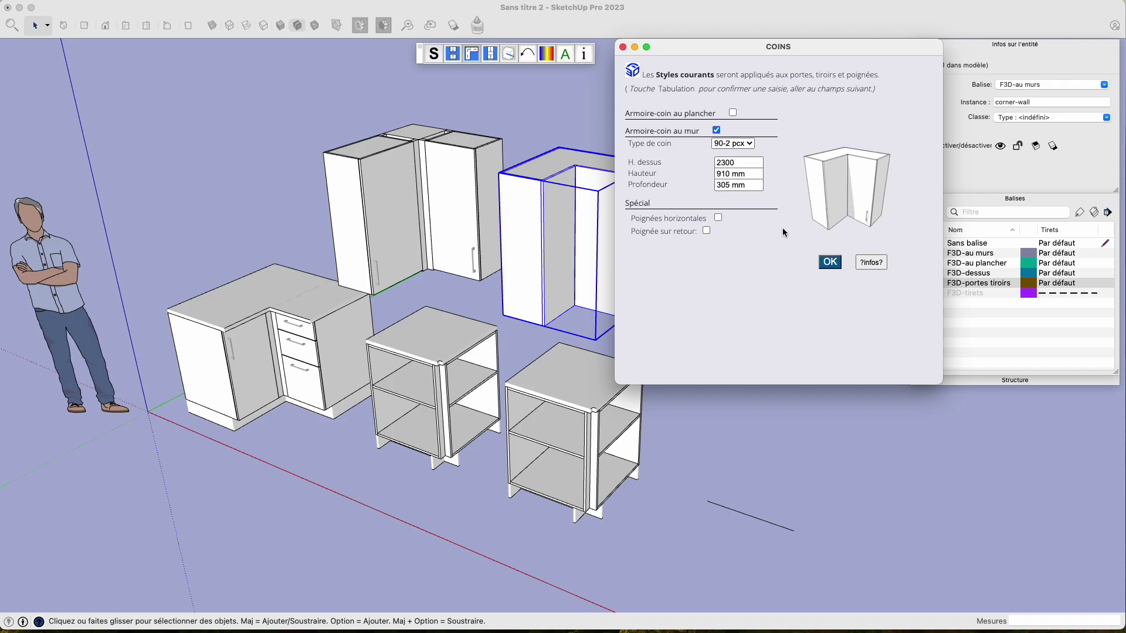
{"action": "left_click", "coordinate": [707, 231]}
{"action": "left_click", "coordinate": [830, 263]}
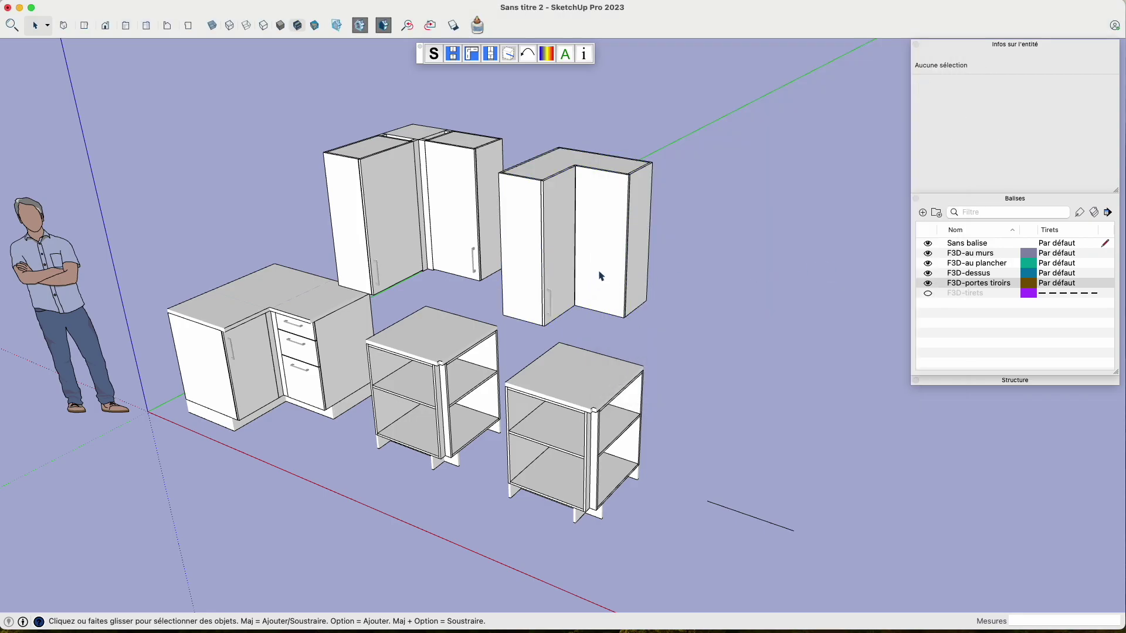
- Open and close the rebuilt corner wall cabinet's door to test the handle position
{"action": "left_click", "coordinate": [573, 57]}
{"action": "left_click", "coordinate": [586, 202]}
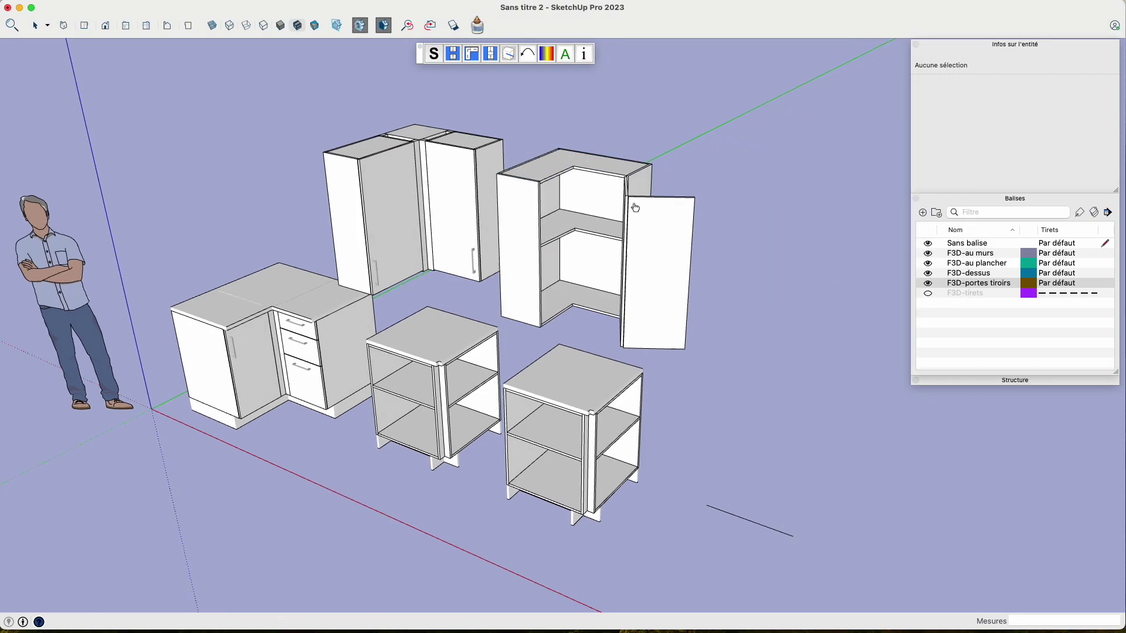
{"action": "left_click", "coordinate": [640, 210]}
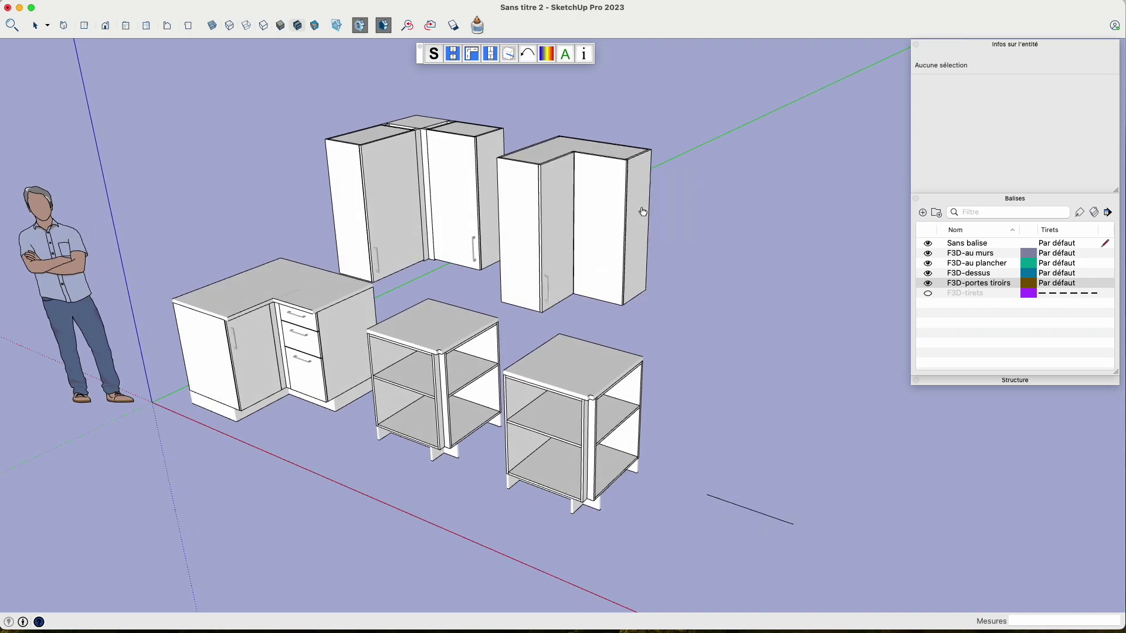
{"action": "key", "text": "space"}
{"action": "left_click", "coordinate": [637, 210]}
{"action": "middle_click_drag", "start_coordinate": [637, 210], "coordinate": [524, 218]}
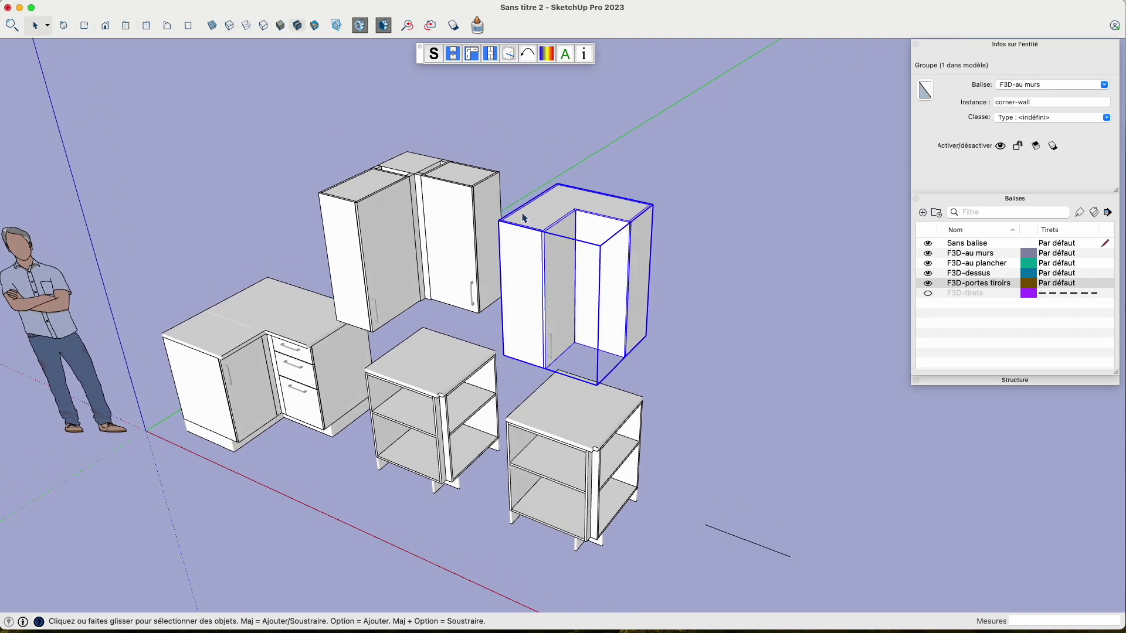
- Rebuild the 90° corner wall cabinet with 'Armoire-coin au plancher' ticked and Profondeur 7
{"action": "left_click", "coordinate": [475, 58]}
{"action": "left_click", "coordinate": [733, 112]}
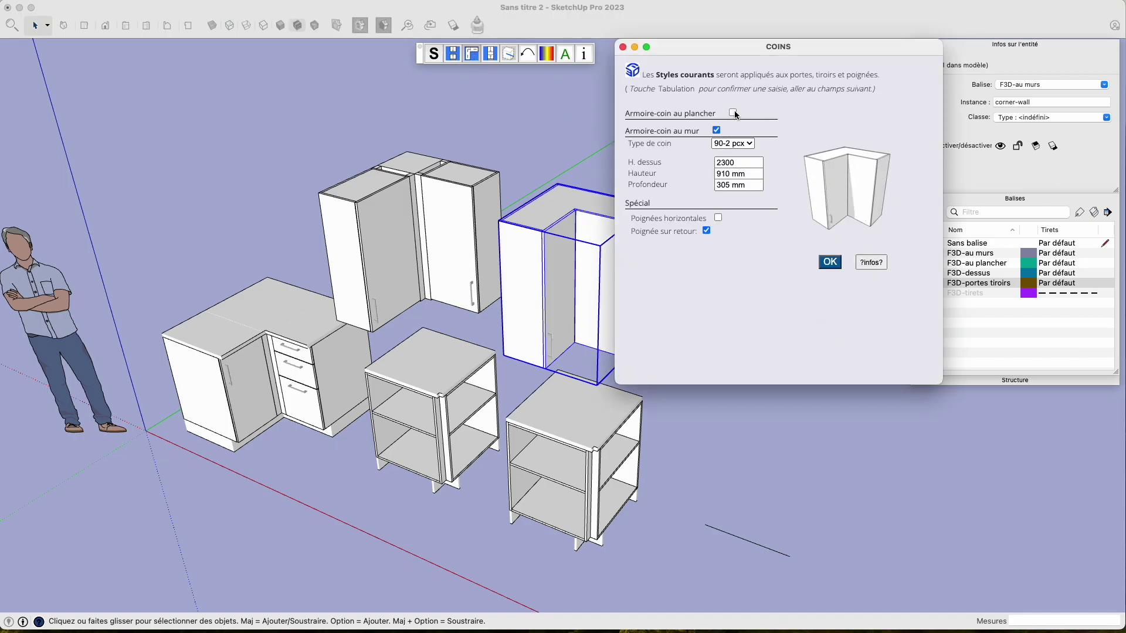
{"action": "left_click", "coordinate": [740, 124]}
{"action": "key", "text": "Tab"}
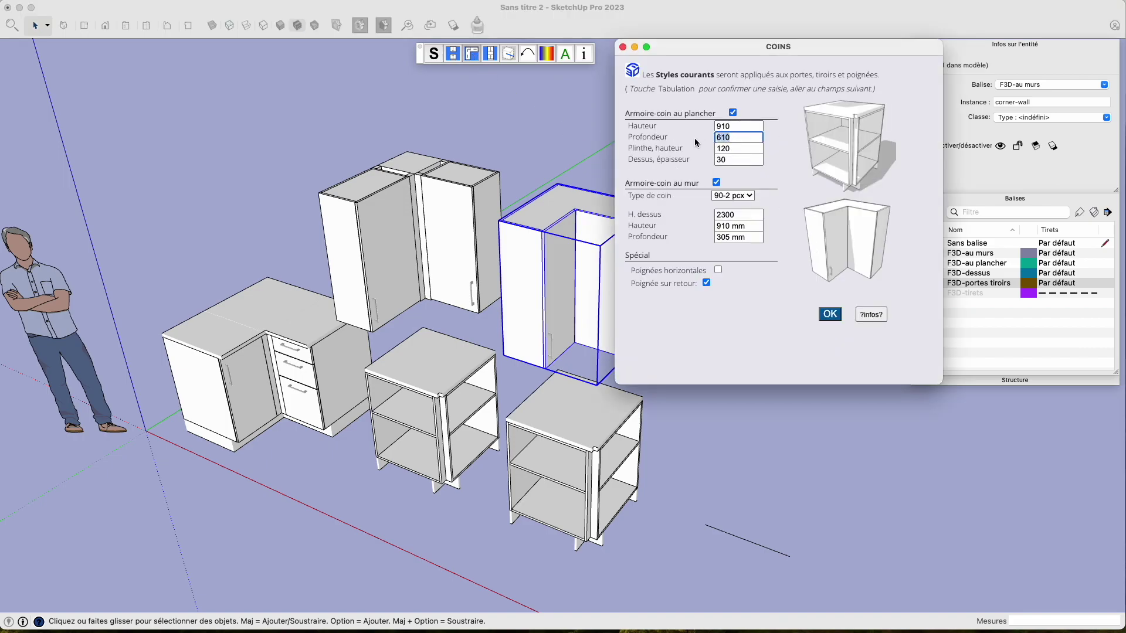
{"action": "type", "text": "700"}
{"action": "key", "text": "Return"}
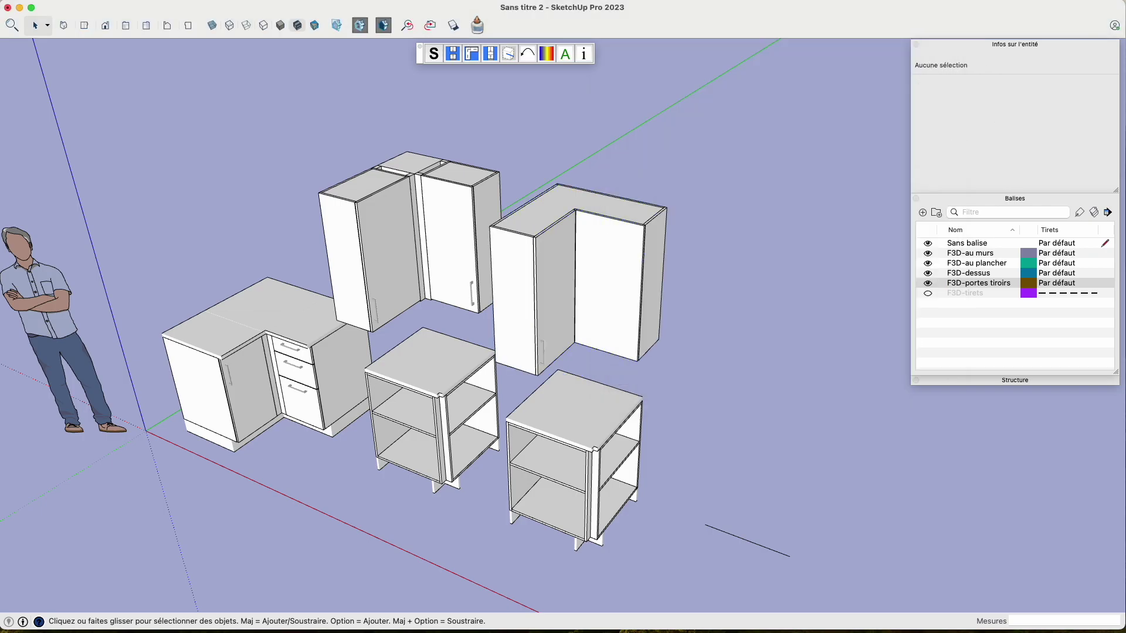
- Compare deep and shallow versions with Undo/Redo, ending on the shallower cabinet
{"action": "middle_click_drag", "start_coordinate": [535, 355], "coordinate": [610, 322], "text": "shift"}
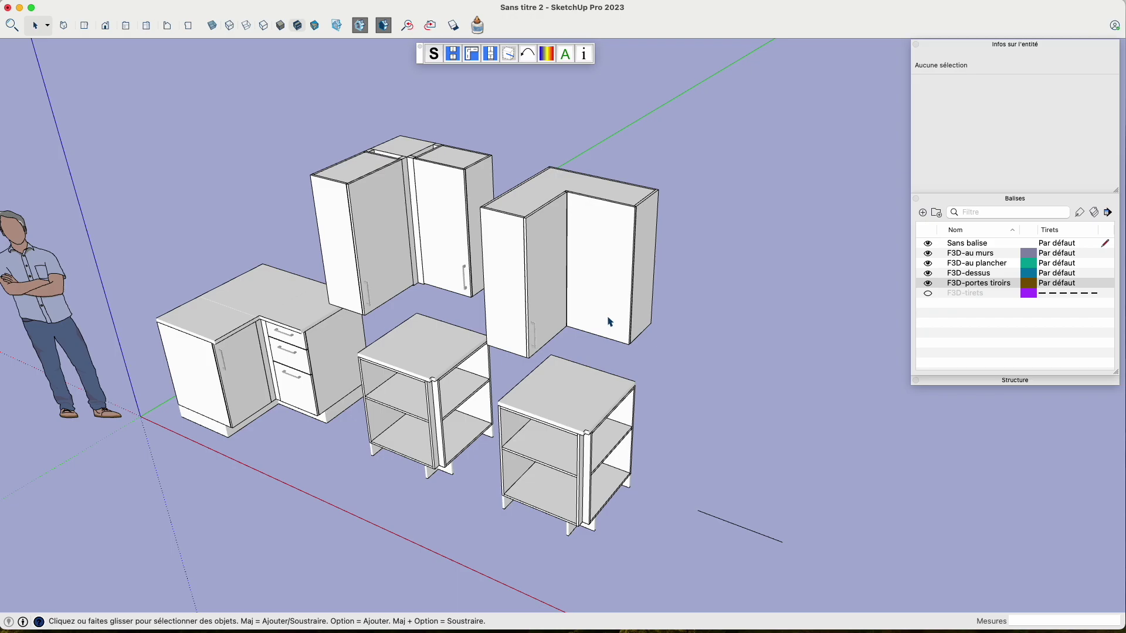
{"action": "key", "text": "super+z"}
{"action": "key", "text": "super+shift+z"}
{"action": "key", "text": "super+z"}
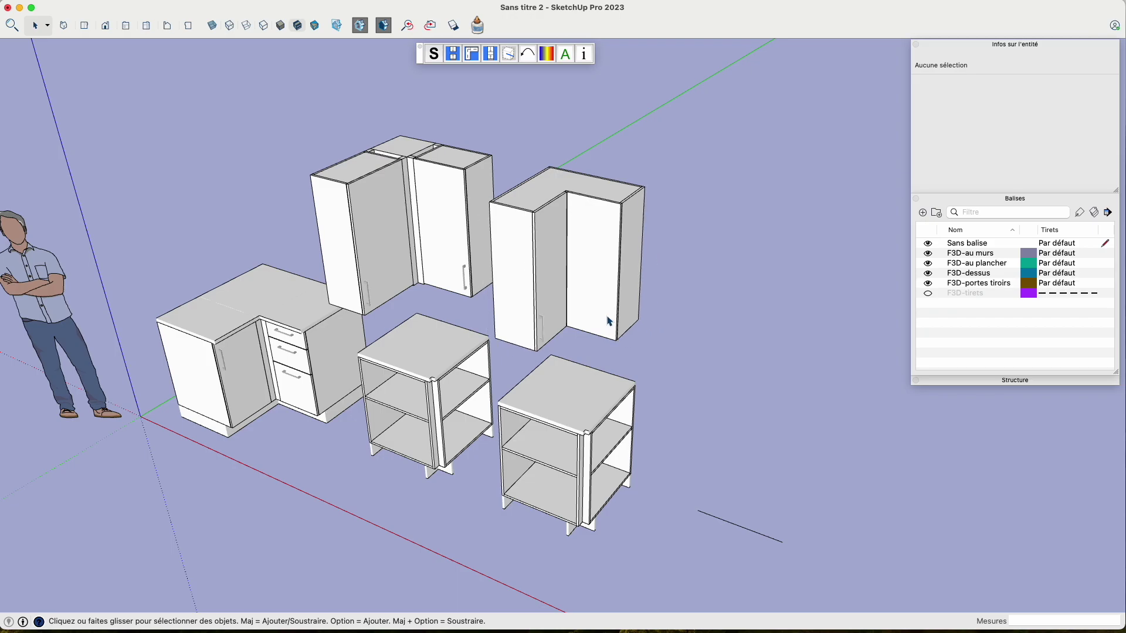
{"action": "scroll", "coordinate": [656, 428], "scroll_direction": "down", "scroll_amount": 2}
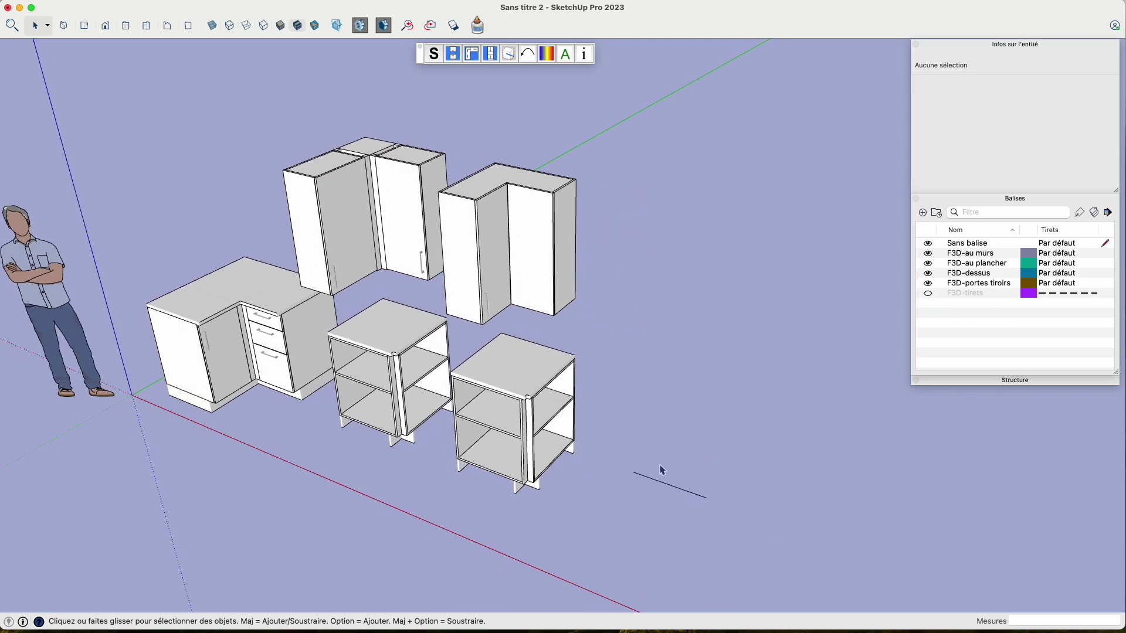
- Insert a 45° corner wall cabinet with an open corner base unit and test its middle door
{"action": "left_click", "coordinate": [472, 59]}
{"action": "left_click", "coordinate": [751, 197]}
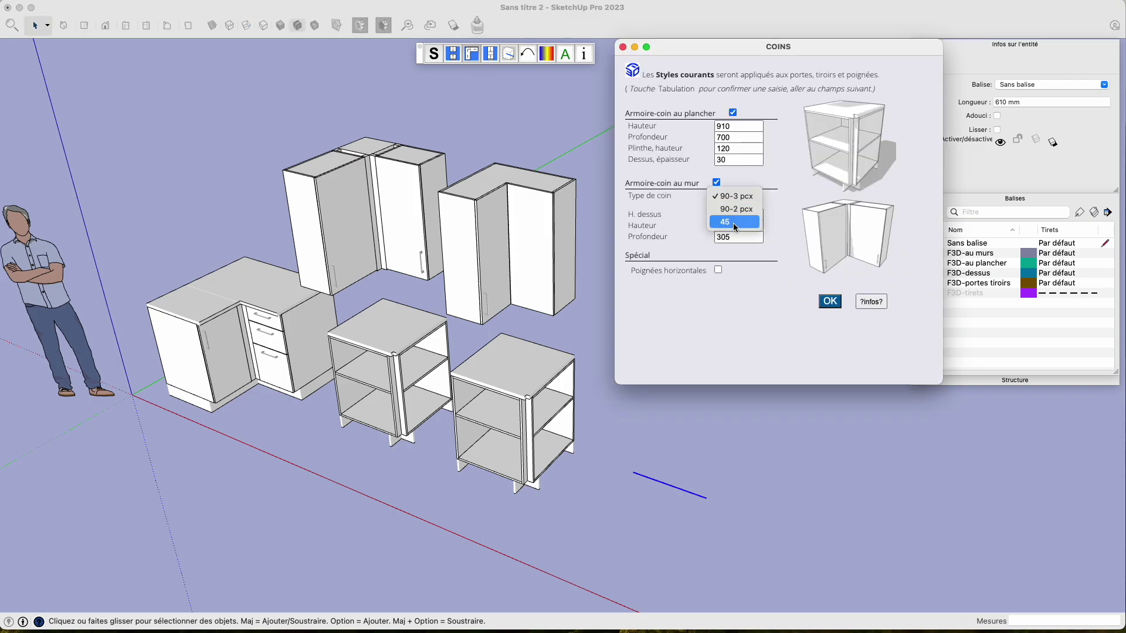
{"action": "left_click", "coordinate": [735, 222]}
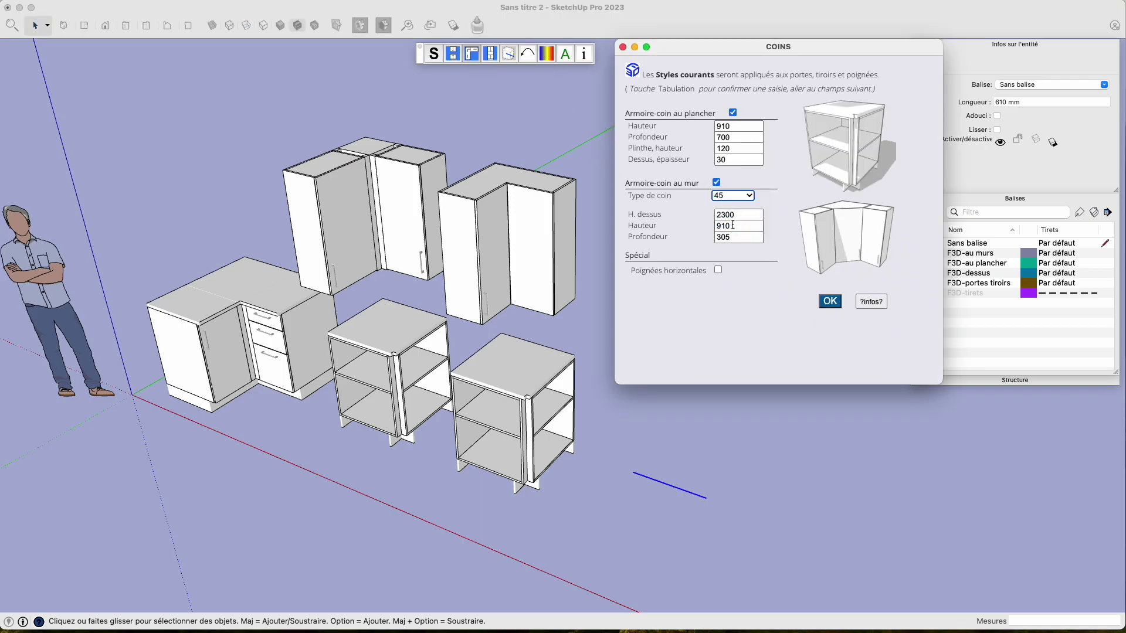
{"action": "left_click", "coordinate": [830, 302]}
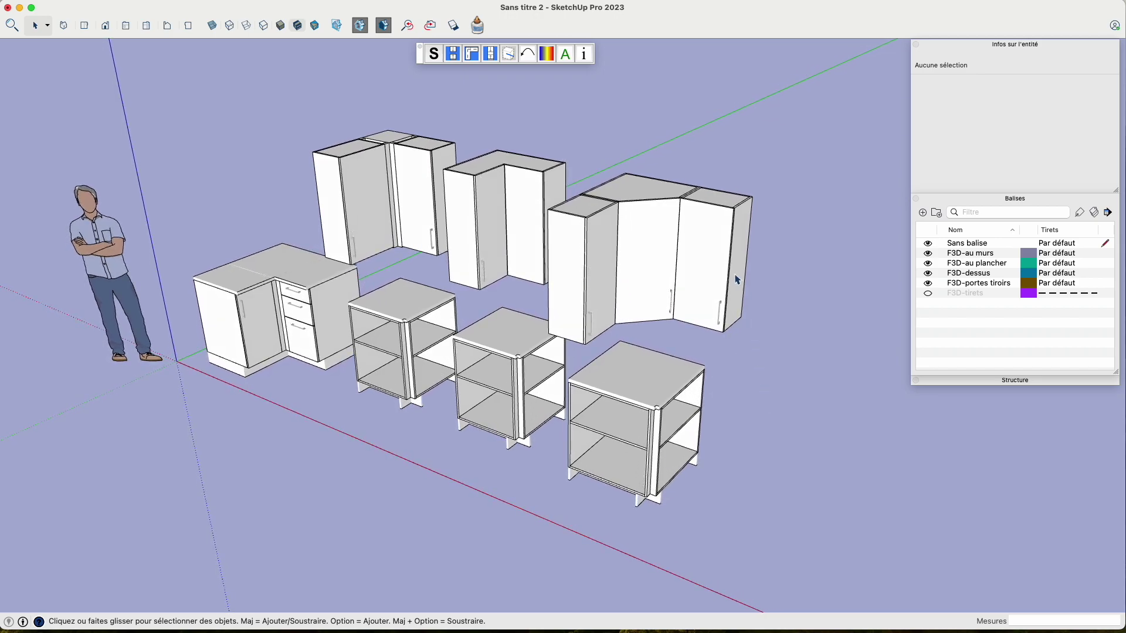
{"action": "left_click", "coordinate": [568, 55]}
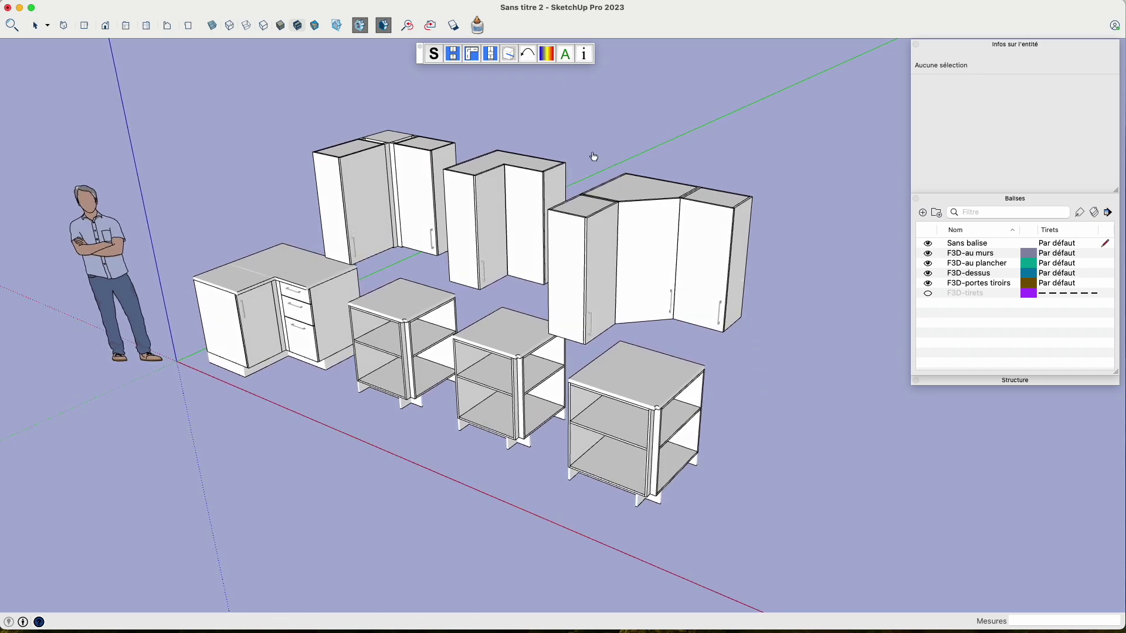
{"action": "left_click", "coordinate": [672, 256]}
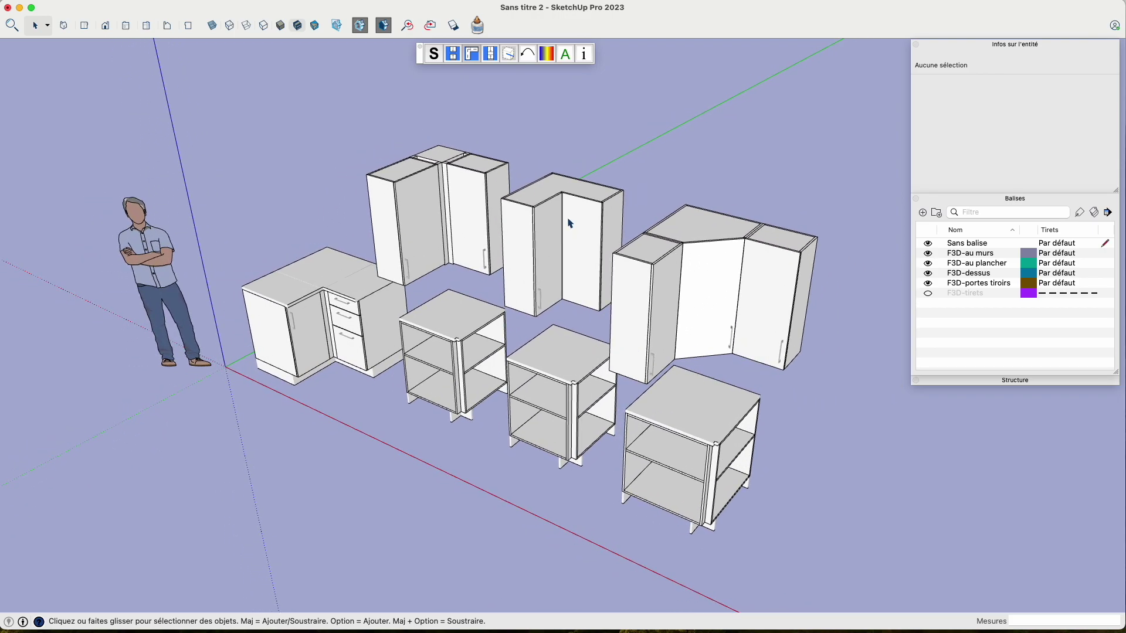
- Set Type de coin to 45 for the middle corner wall unit and rebuild it
{"action": "left_click", "coordinate": [592, 233]}
{"action": "left_click", "coordinate": [472, 54]}
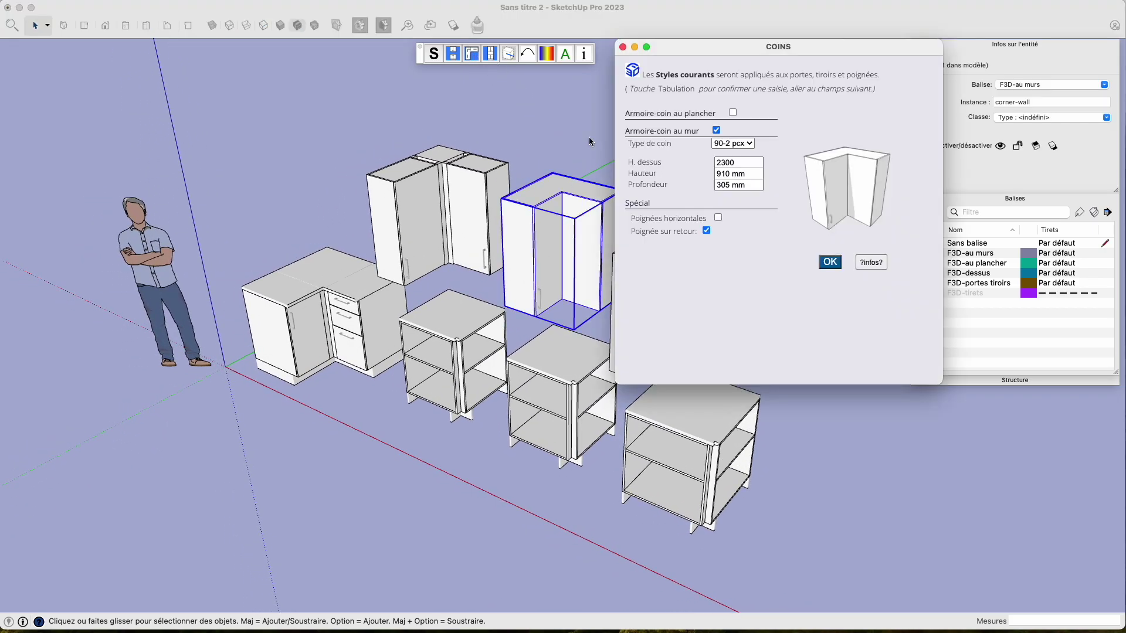
{"action": "left_click", "coordinate": [727, 147]}
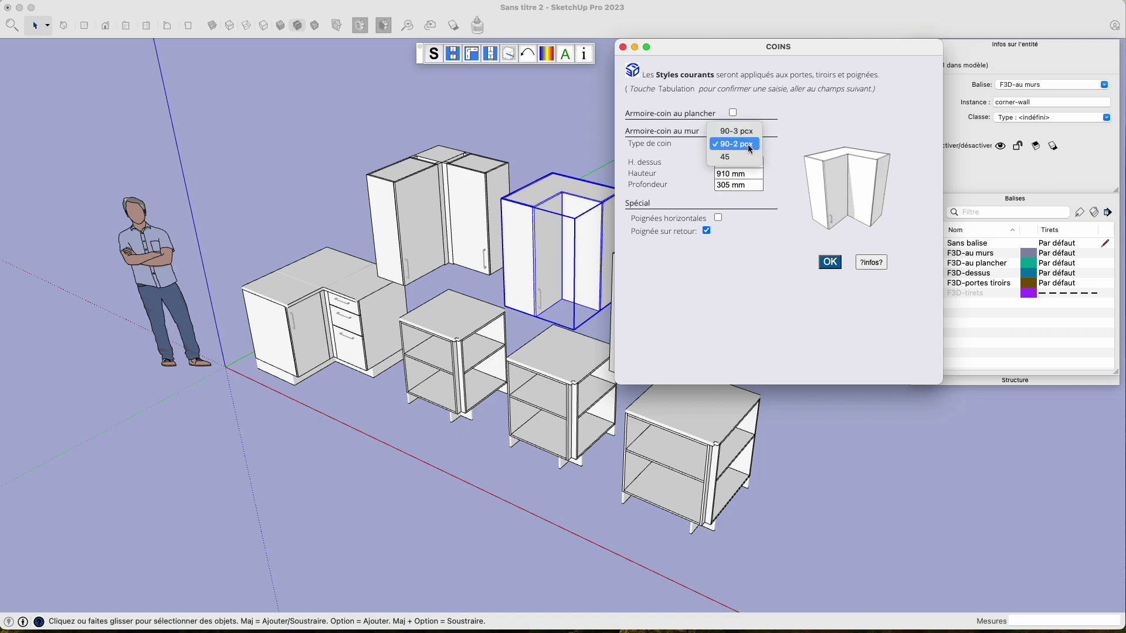
{"action": "left_click", "coordinate": [728, 158]}
{"action": "left_click", "coordinate": [829, 263]}
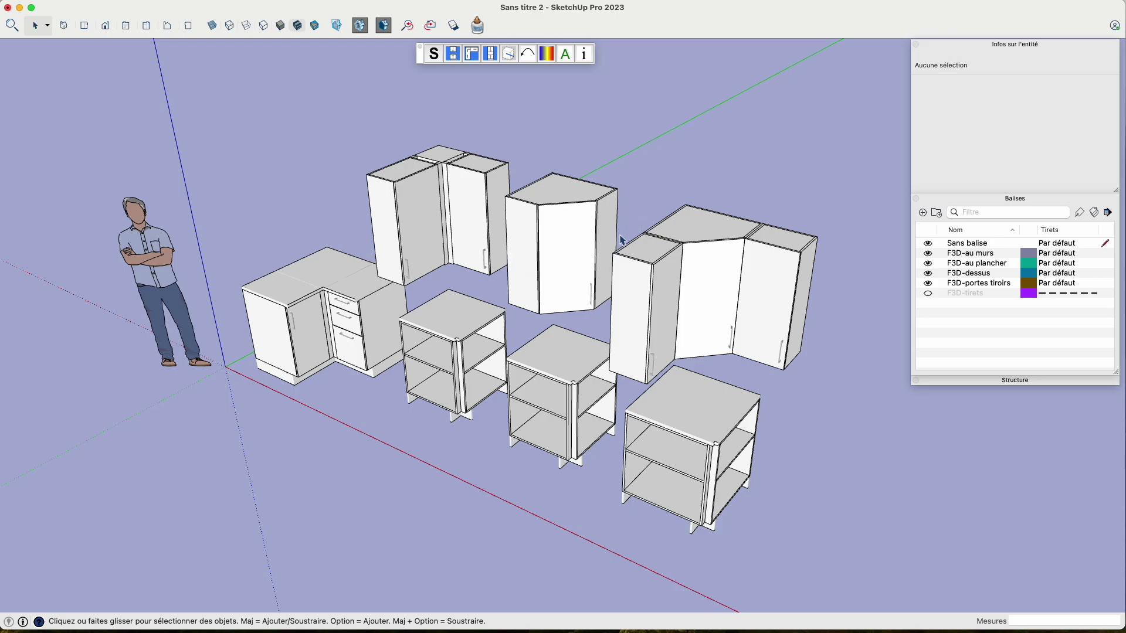
{"action": "left_click", "coordinate": [639, 291]}
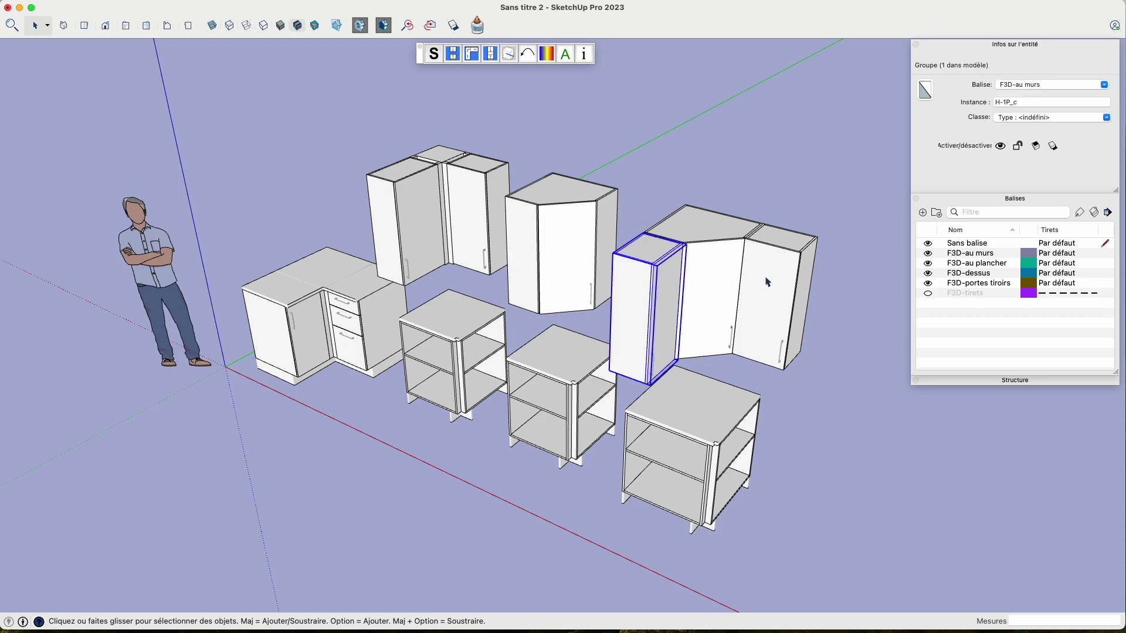
- Rebuild the right-hand coin 45 corner cabinet as a 90-2 pcx corner type
{"action": "left_click", "coordinate": [661, 208]}
{"action": "middle_click_drag", "start_coordinate": [704, 258], "coordinate": [661, 254]}
{"action": "left_click", "coordinate": [682, 266]}
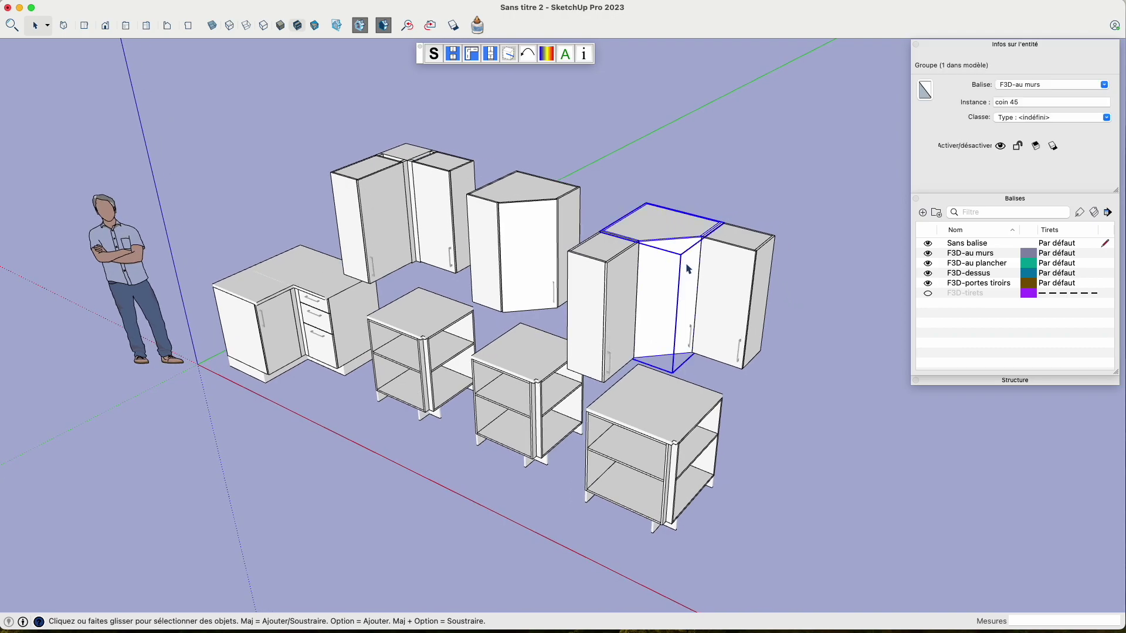
{"action": "left_click", "coordinate": [472, 56]}
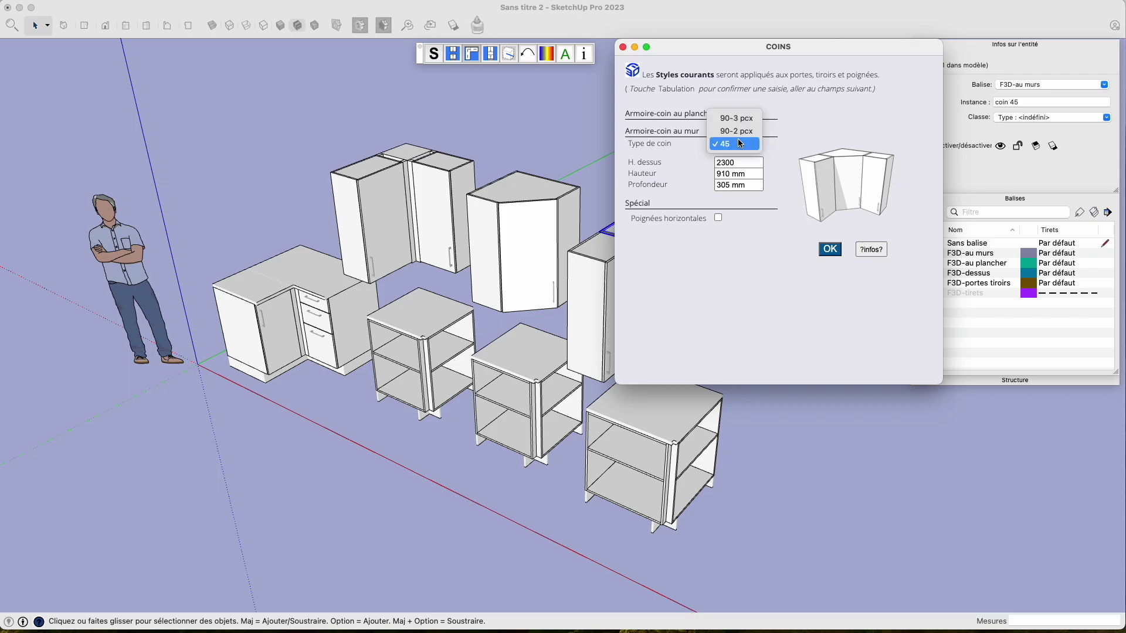
{"action": "left_click", "coordinate": [737, 131]}
{"action": "left_click", "coordinate": [835, 261]}
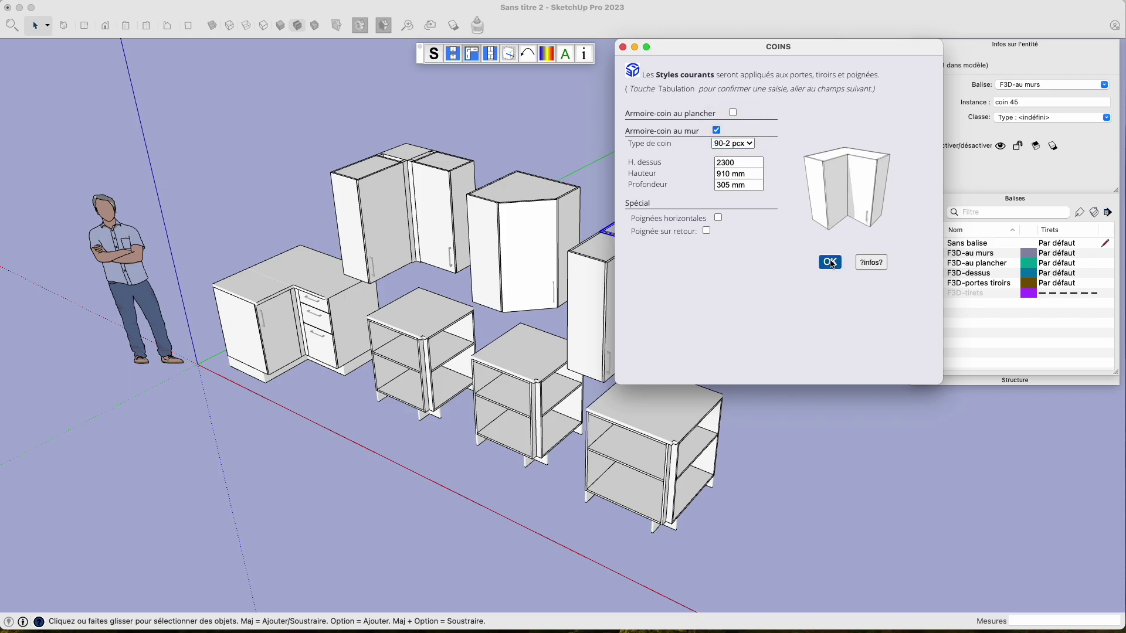
- Delete the narrow and tall side wall cabinets added beside the corner
{"action": "left_click", "coordinate": [742, 270]}
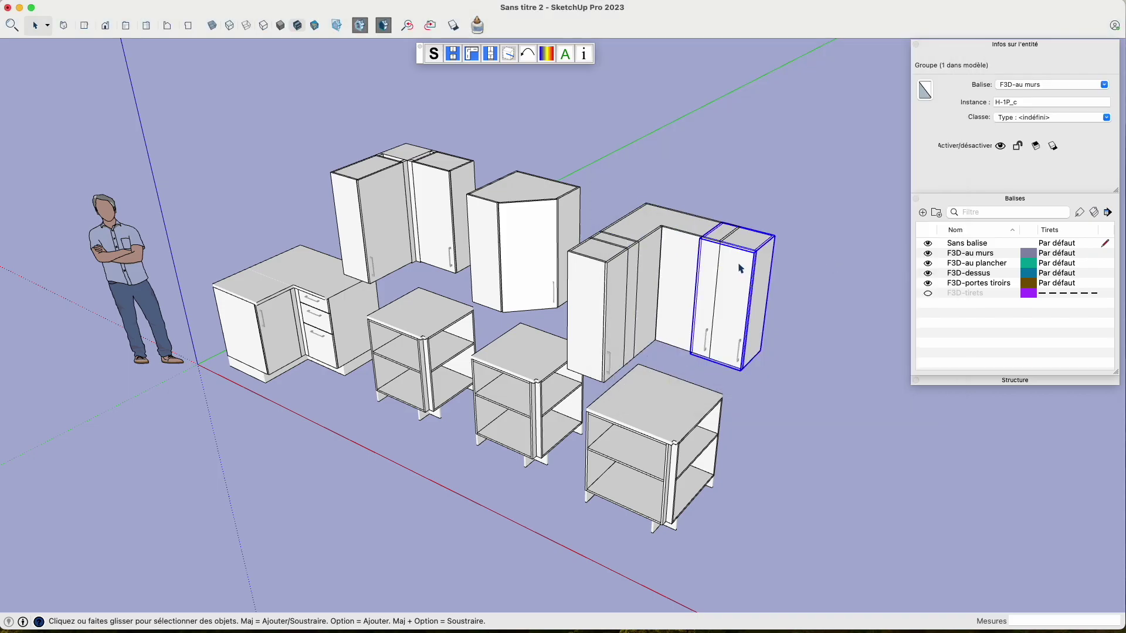
{"action": "key", "text": "Delete"}
{"action": "left_click", "coordinate": [613, 302]}
{"action": "key", "text": "Delete"}
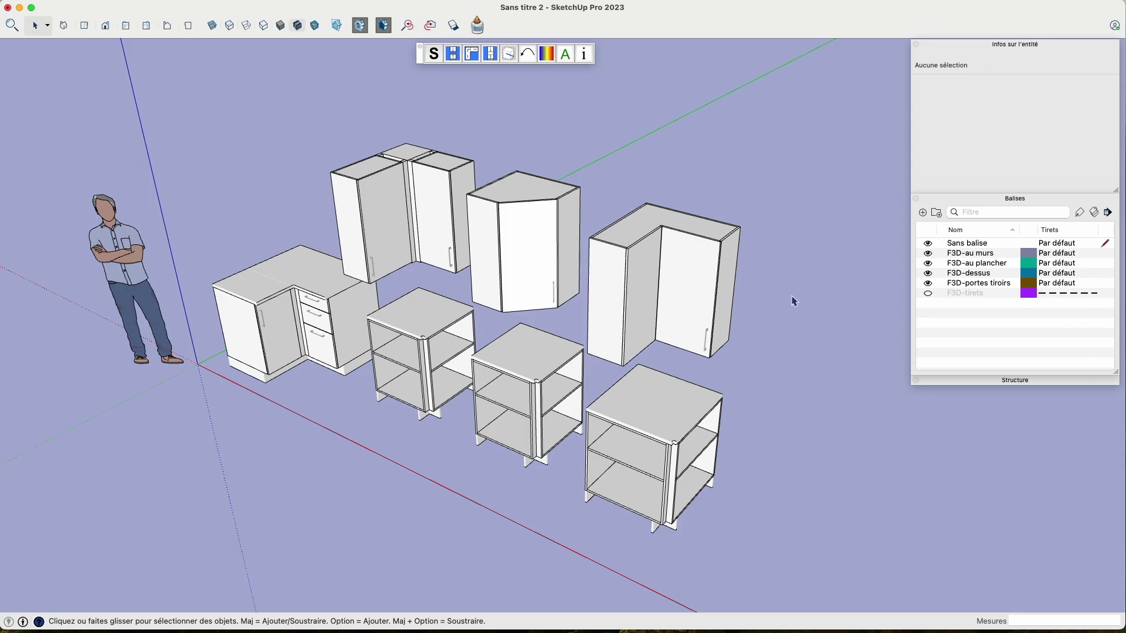
{"action": "middle_click_drag", "start_coordinate": [794, 301], "coordinate": [656, 179]}
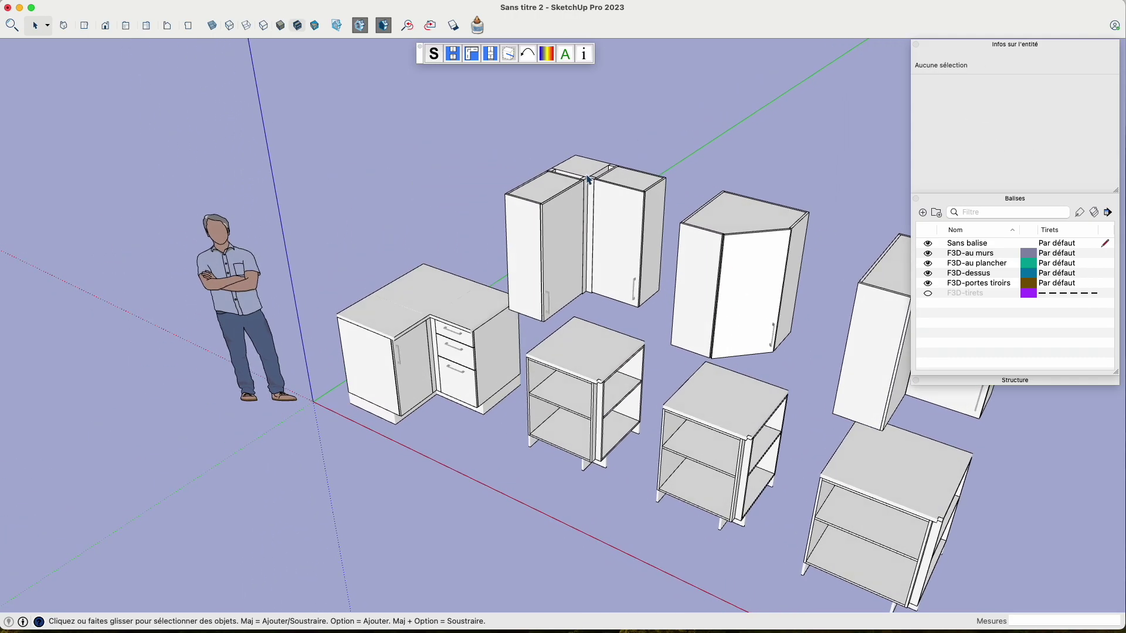
- Set Type de coin to 90-2 pcx for the left corner box wall cabinet and rebuild it
{"action": "left_click", "coordinate": [656, 179]}
{"action": "scroll", "coordinate": [575, 108], "scroll_direction": "up", "scroll_amount": 3}
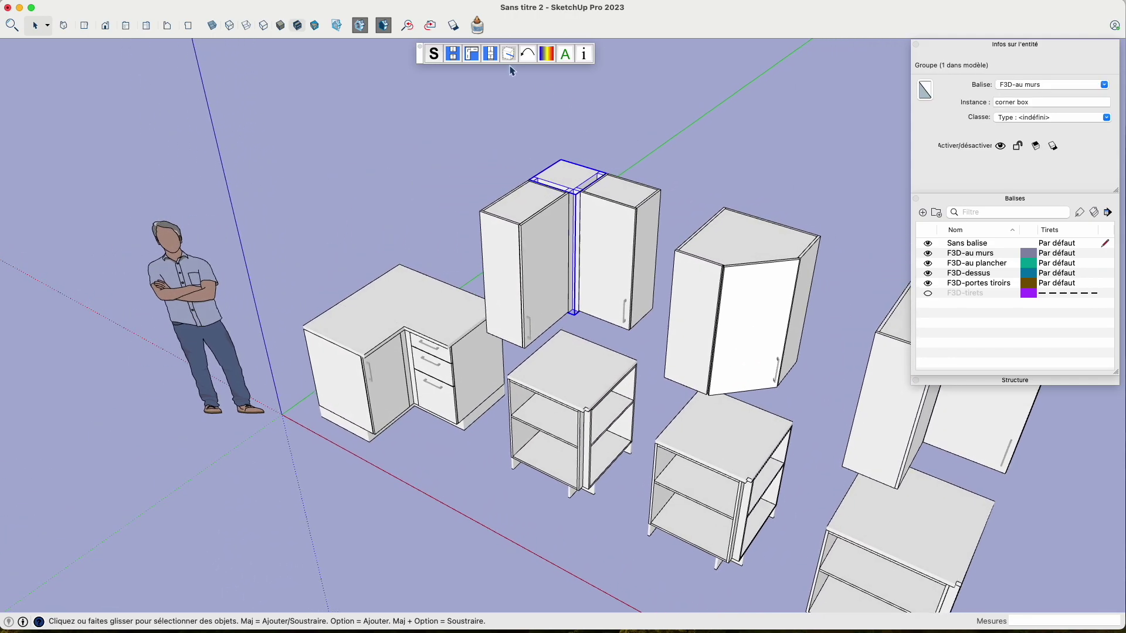
{"action": "left_click", "coordinate": [472, 54]}
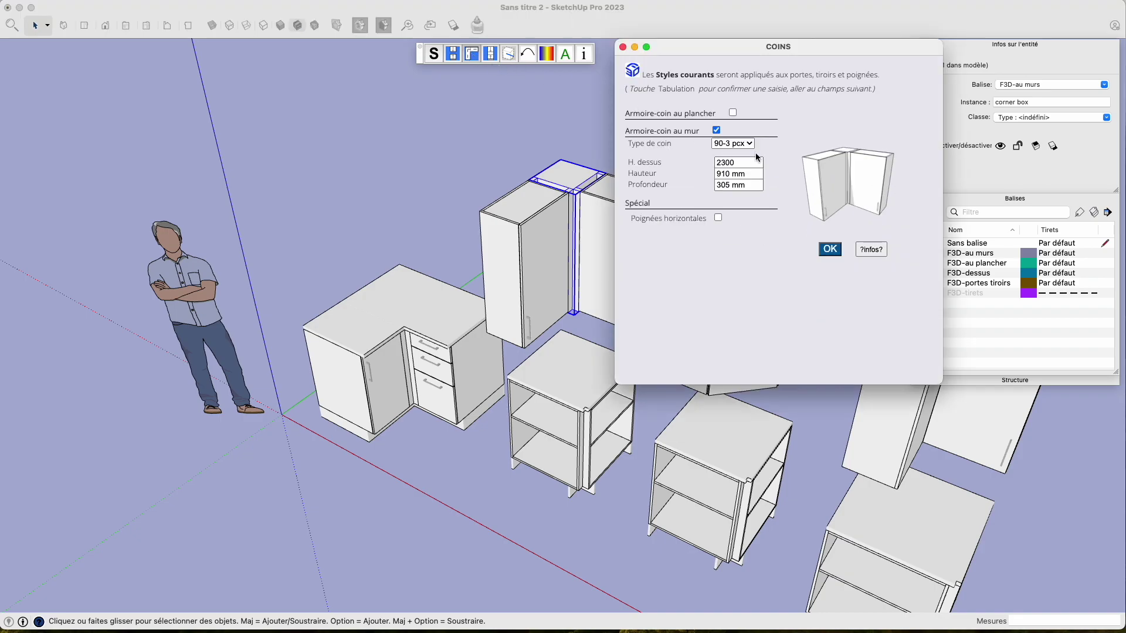
{"action": "left_click", "coordinate": [751, 144]}
{"action": "left_click", "coordinate": [749, 159]}
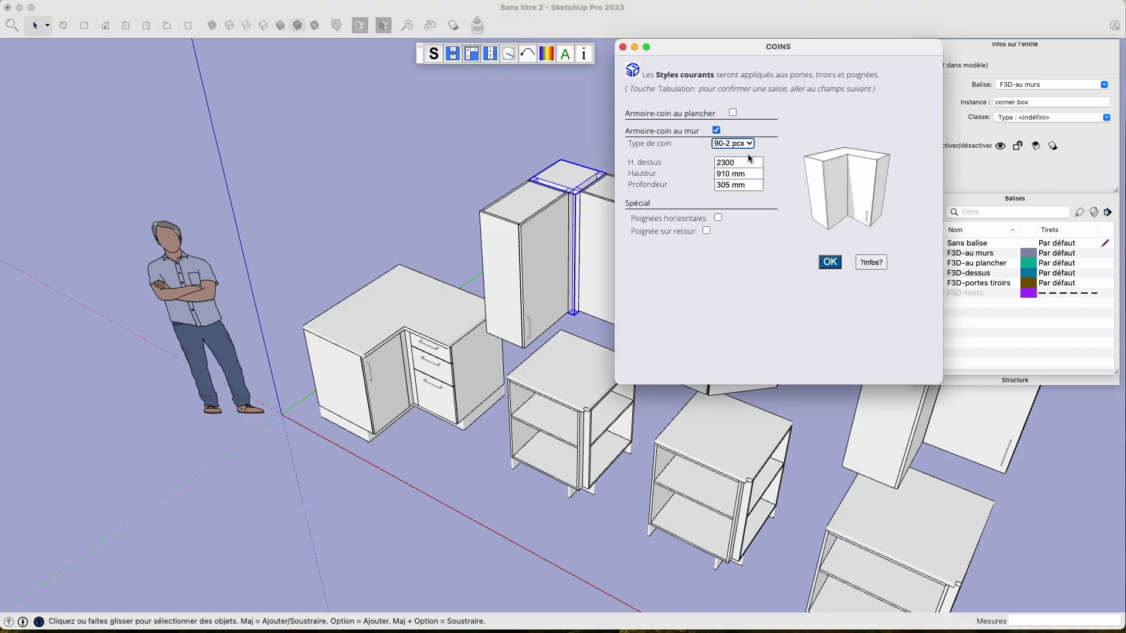
{"action": "left_click", "coordinate": [834, 265]}
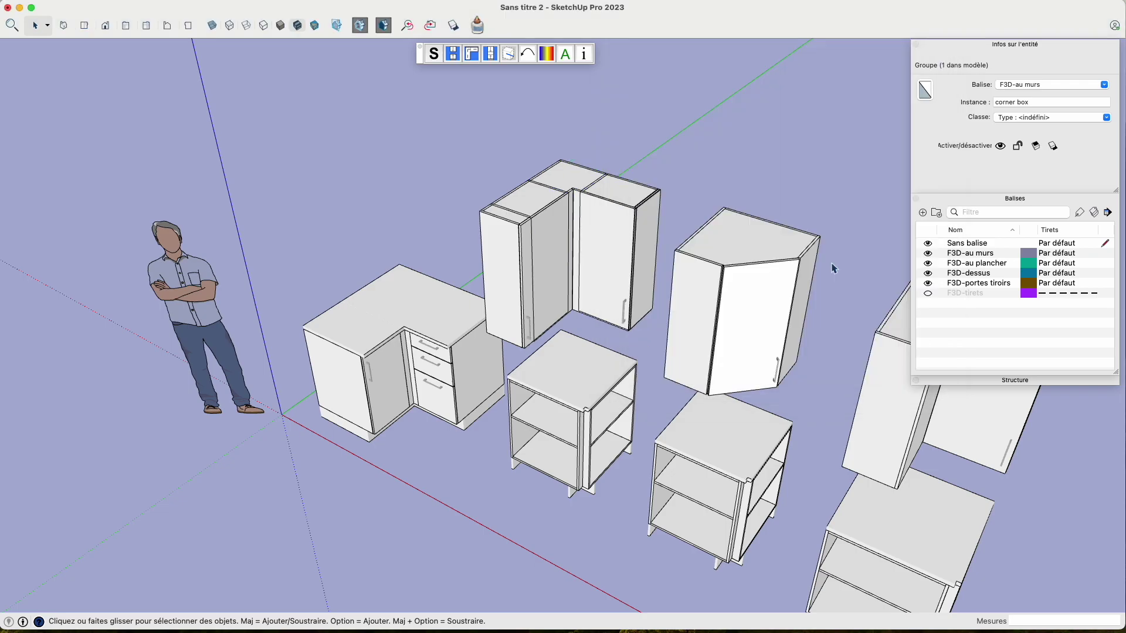
- Delete the added tall side cabinet and the leftover door panel
{"action": "left_click", "coordinate": [526, 275]}
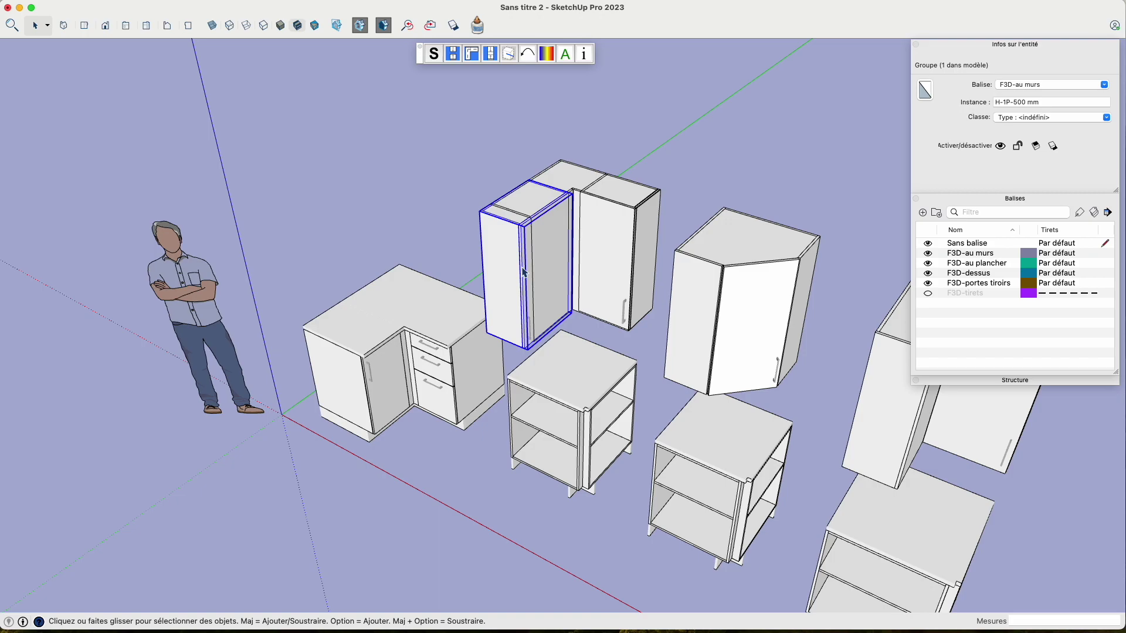
{"action": "key", "text": "Delete"}
{"action": "left_click", "coordinate": [595, 191]}
{"action": "key", "text": "Delete"}
{"action": "scroll", "coordinate": [667, 184], "scroll_direction": "down", "scroll_amount": 2}
{"action": "scroll", "coordinate": [666, 191], "scroll_direction": "down", "scroll_amount": 2}
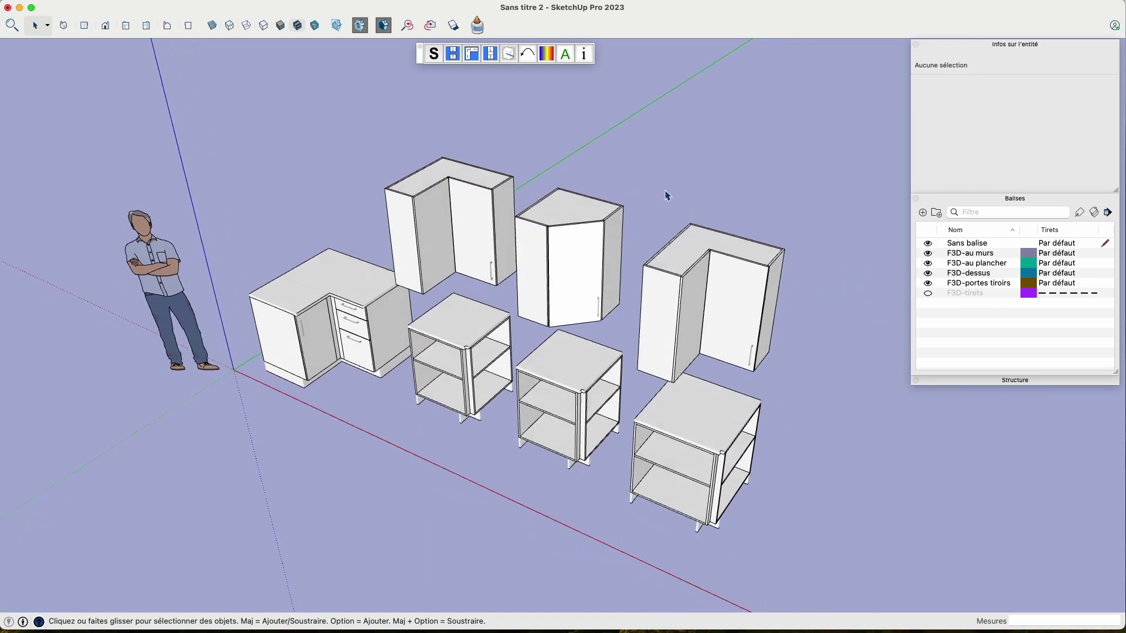
- Rebuild the right corner-wall cabinet as a 90-3 pcx corner type
{"action": "scroll", "coordinate": [666, 193], "scroll_direction": "down", "scroll_amount": 1}
{"action": "scroll", "coordinate": [667, 198], "scroll_direction": "down", "scroll_amount": 1}
{"action": "scroll", "coordinate": [668, 198], "scroll_direction": "up", "scroll_amount": 1}
{"action": "left_click", "coordinate": [671, 222]}
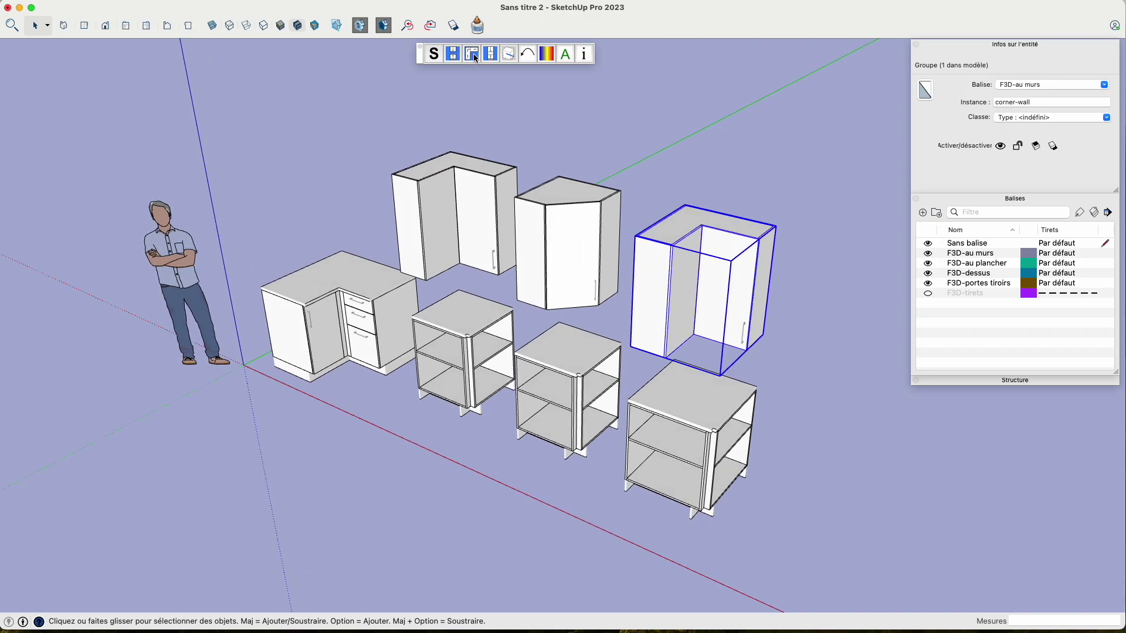
{"action": "left_click", "coordinate": [475, 58]}
{"action": "left_click", "coordinate": [737, 144]}
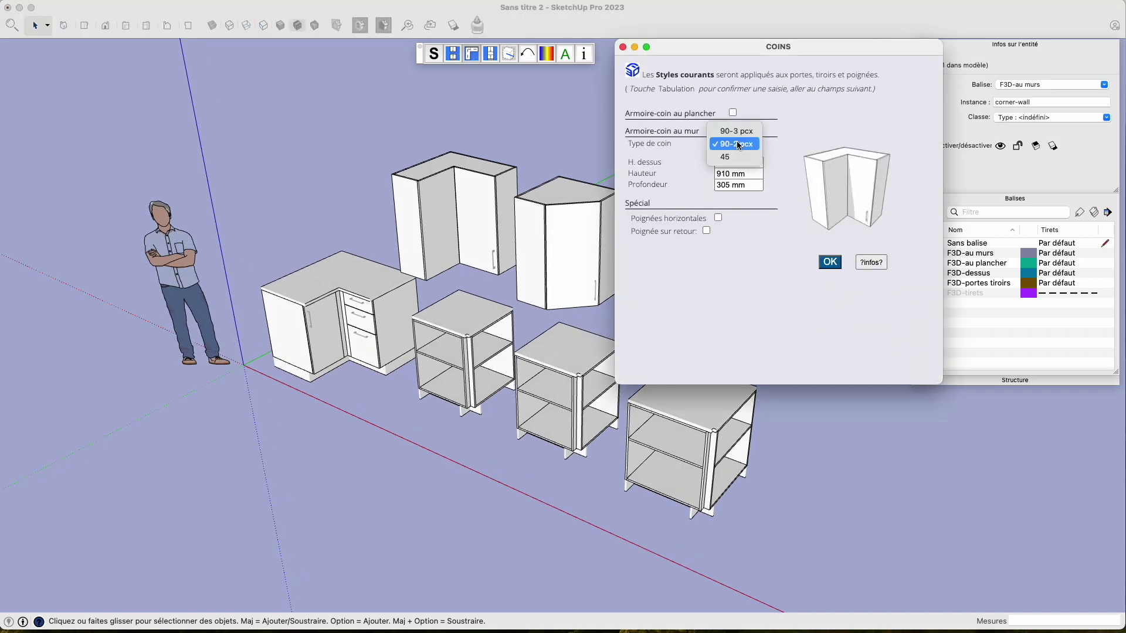
{"action": "left_click", "coordinate": [738, 132]}
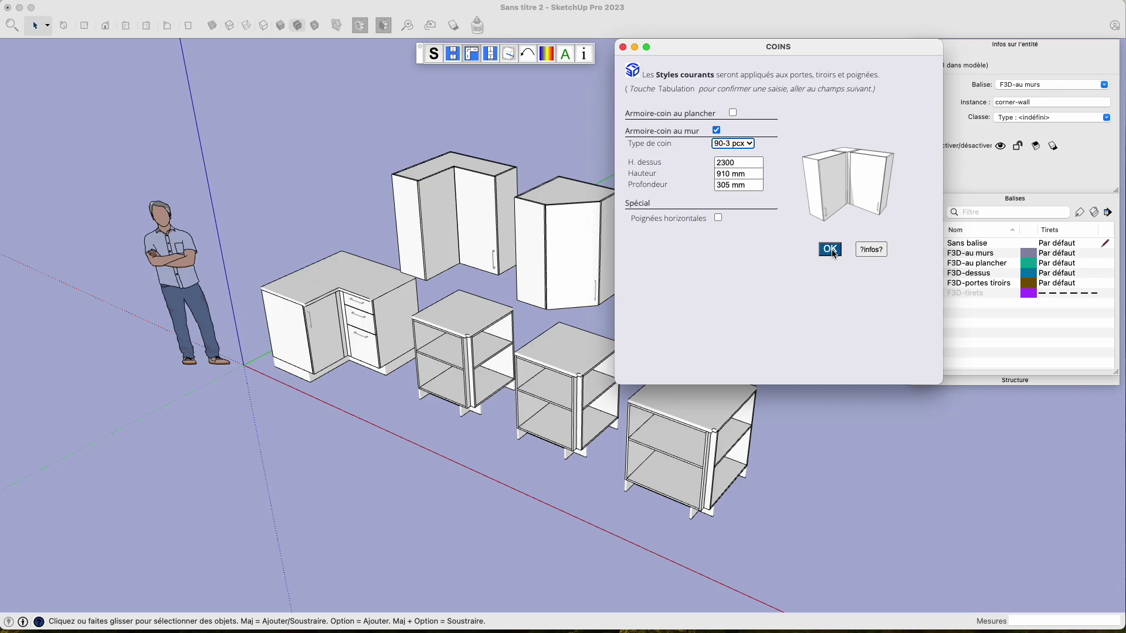
{"action": "left_click", "coordinate": [830, 249]}
{"action": "mouse_move", "coordinate": [680, 276]}
{"action": "middle_mouse_down"}
{"action": "mouse_move", "coordinate": [689, 332]}
{"action": "mouse_move", "coordinate": [633, 353]}
{"action": "middle_mouse_up"}
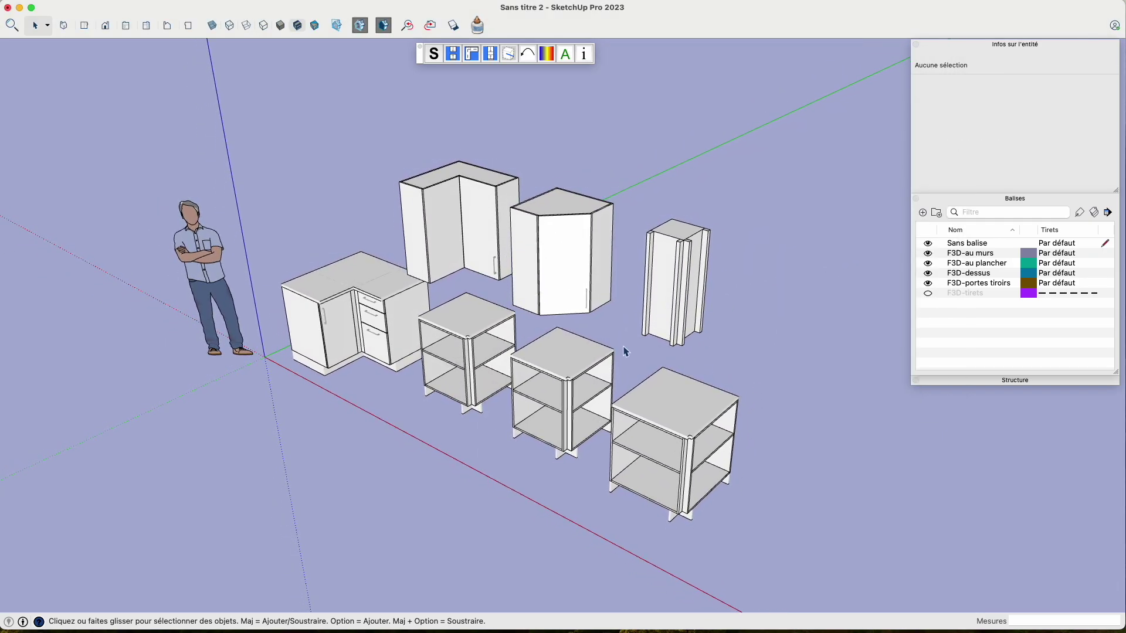
- Delete the tall corner cabinet and the front-right open corner base unit
{"action": "middle_click_drag", "start_coordinate": [634, 353], "coordinate": [676, 322]}
{"action": "left_click", "coordinate": [676, 322]}
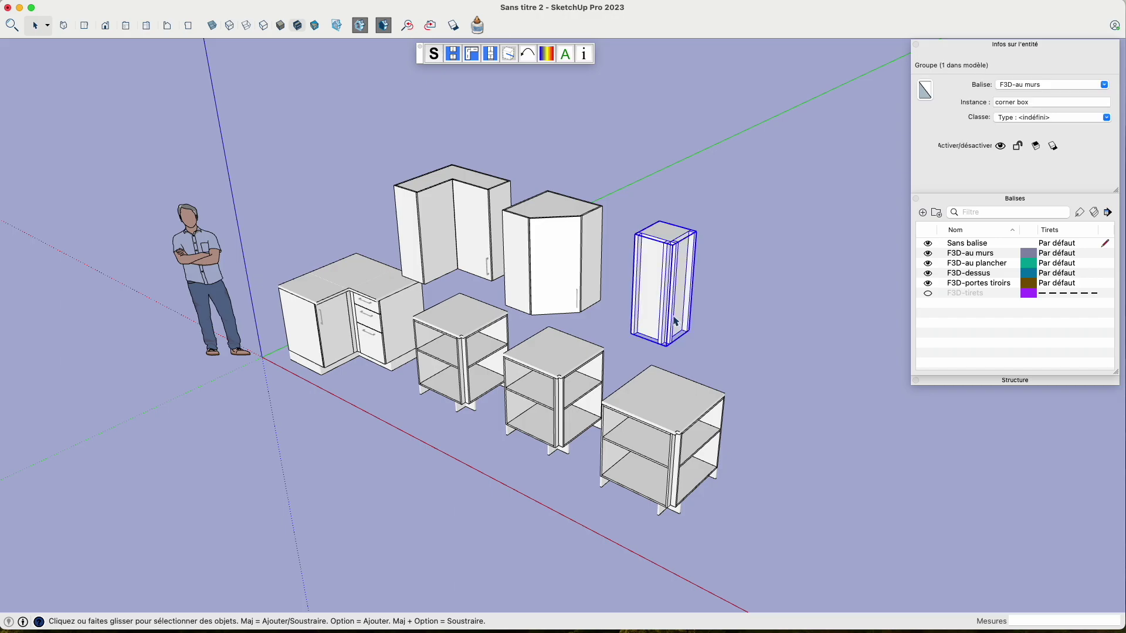
{"action": "key", "text": "Delete"}
{"action": "left_click", "coordinate": [683, 401]}
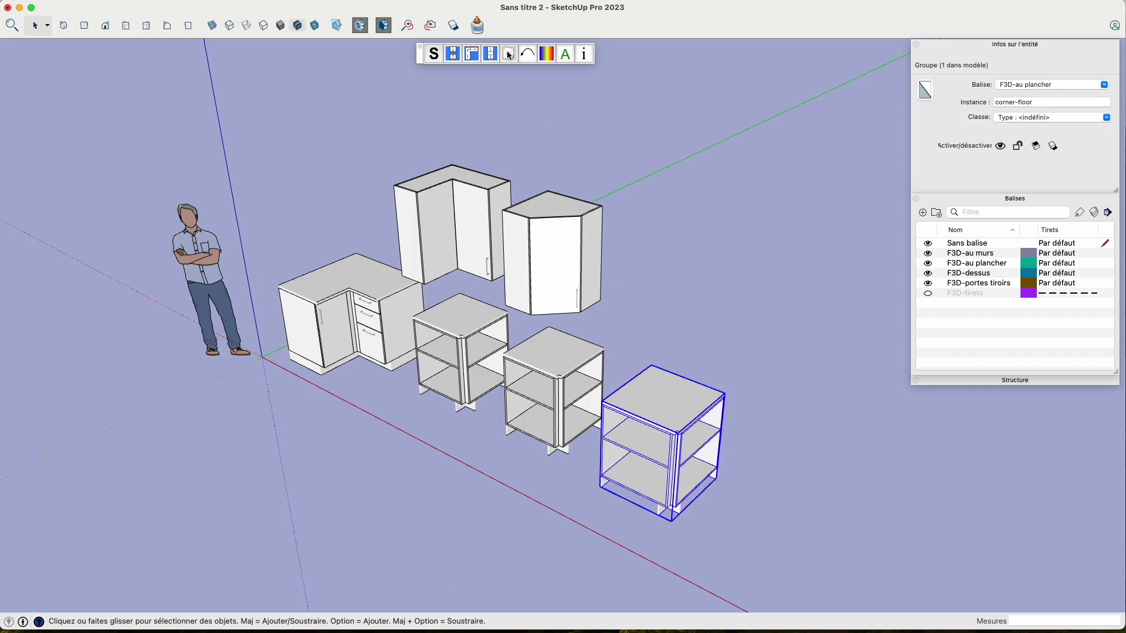
{"action": "key", "text": "Delete"}
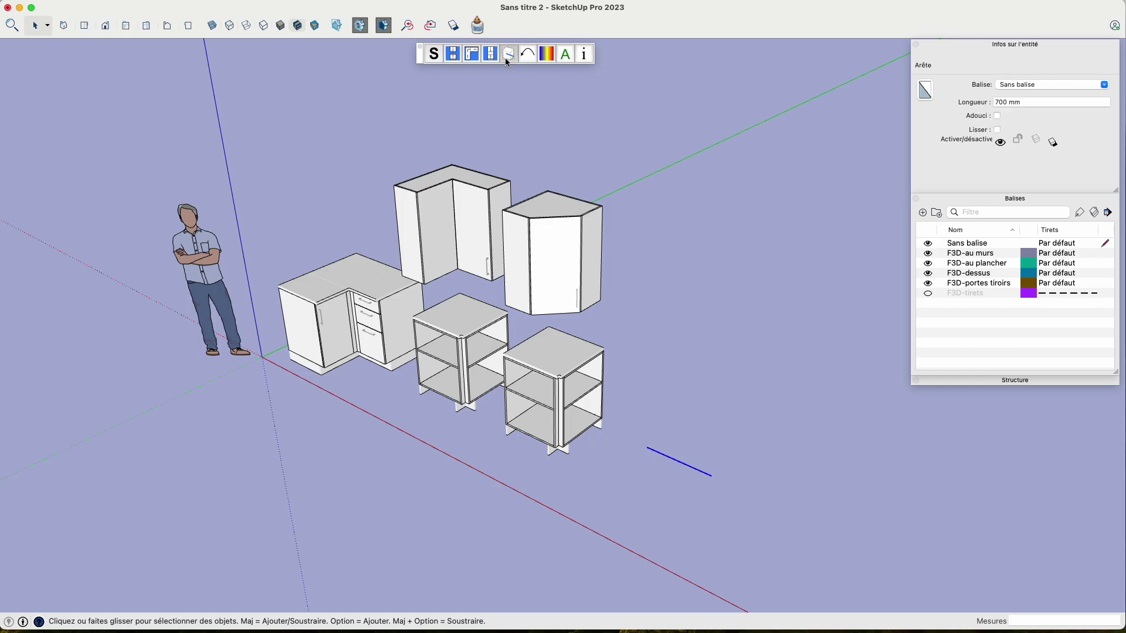
- Insert a 90-3 pcx corner wall cabinet and an open corner base unit via COINS, then inspect them
{"action": "left_click", "coordinate": [473, 55]}
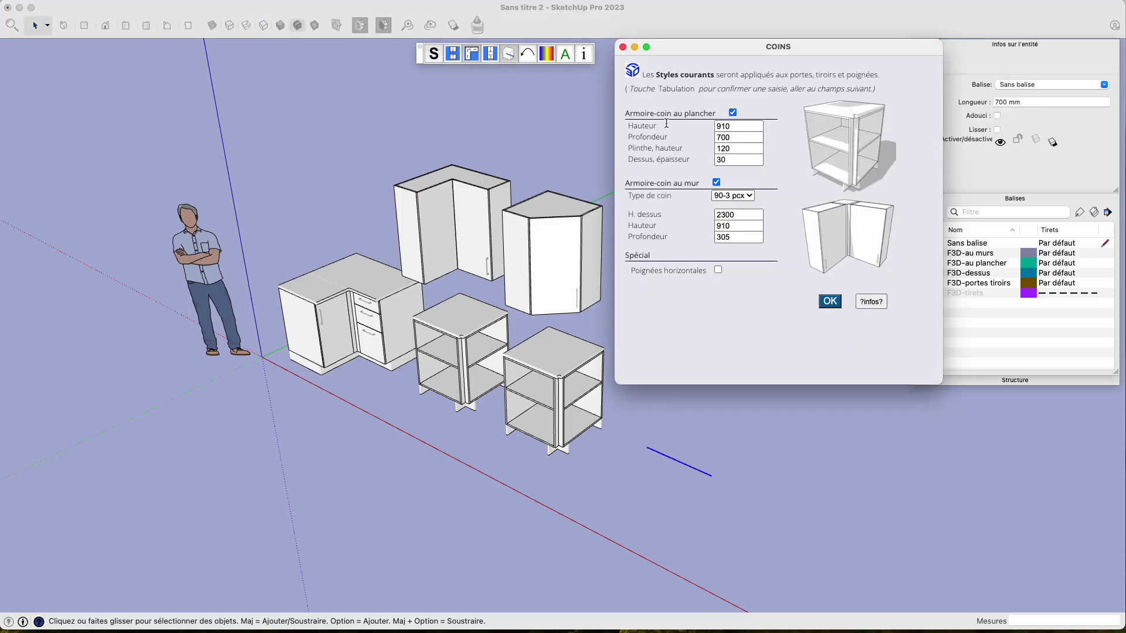
{"action": "left_click", "coordinate": [830, 303]}
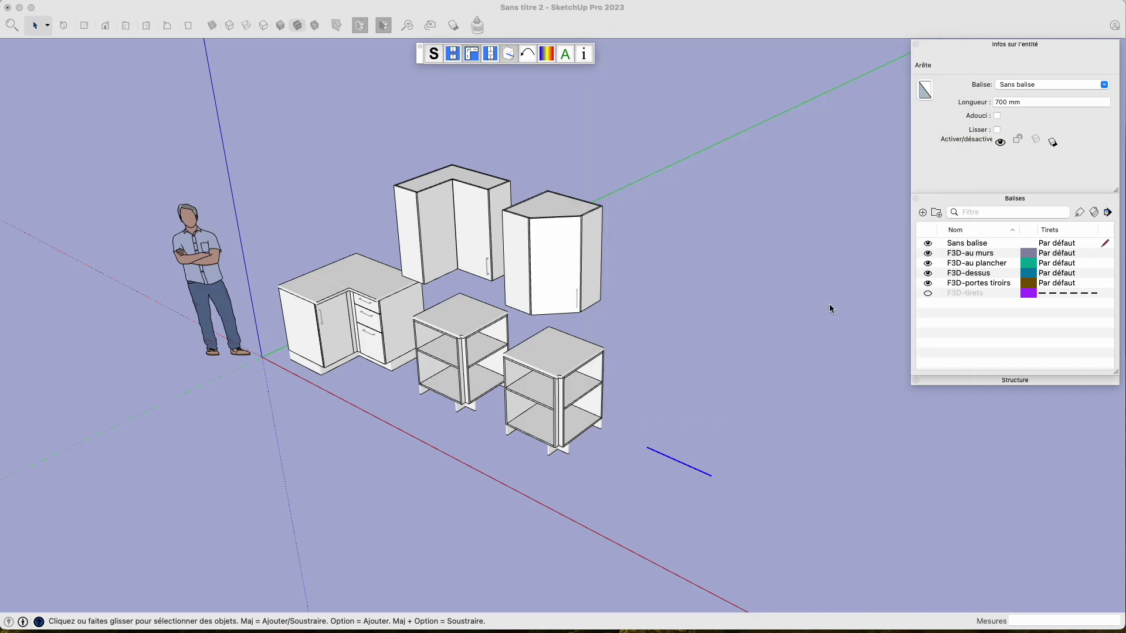
{"action": "left_click", "coordinate": [710, 282]}
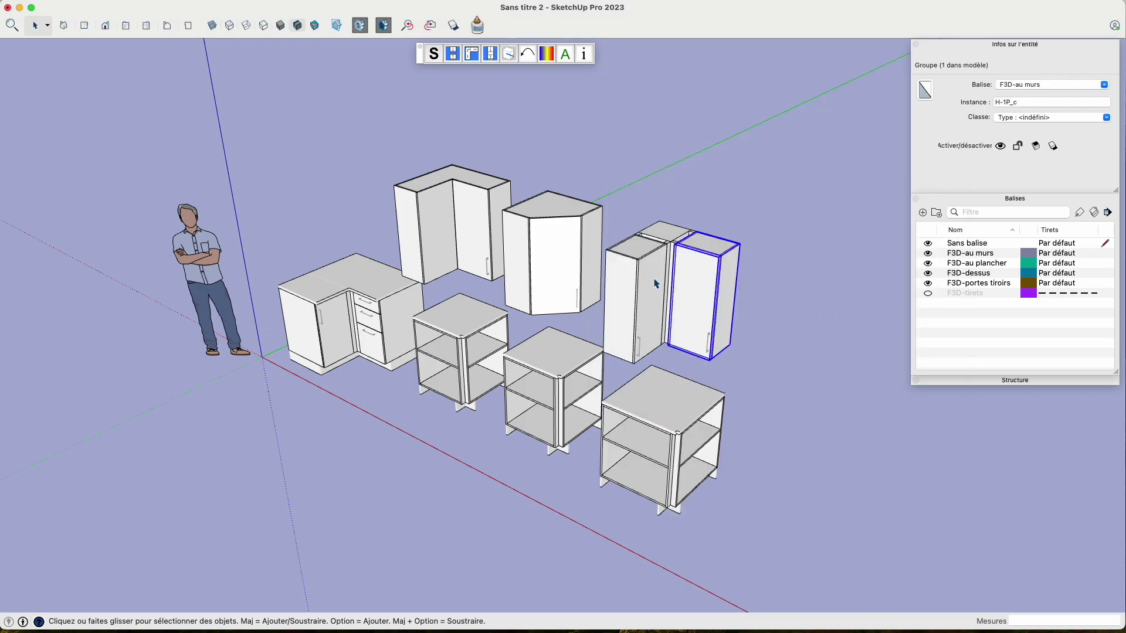
{"action": "left_click", "coordinate": [746, 218]}
{"action": "middle_click_drag", "start_coordinate": [732, 229], "coordinate": [731, 229]}
{"action": "scroll", "coordinate": [732, 229], "scroll_direction": "up", "scroll_amount": 2}
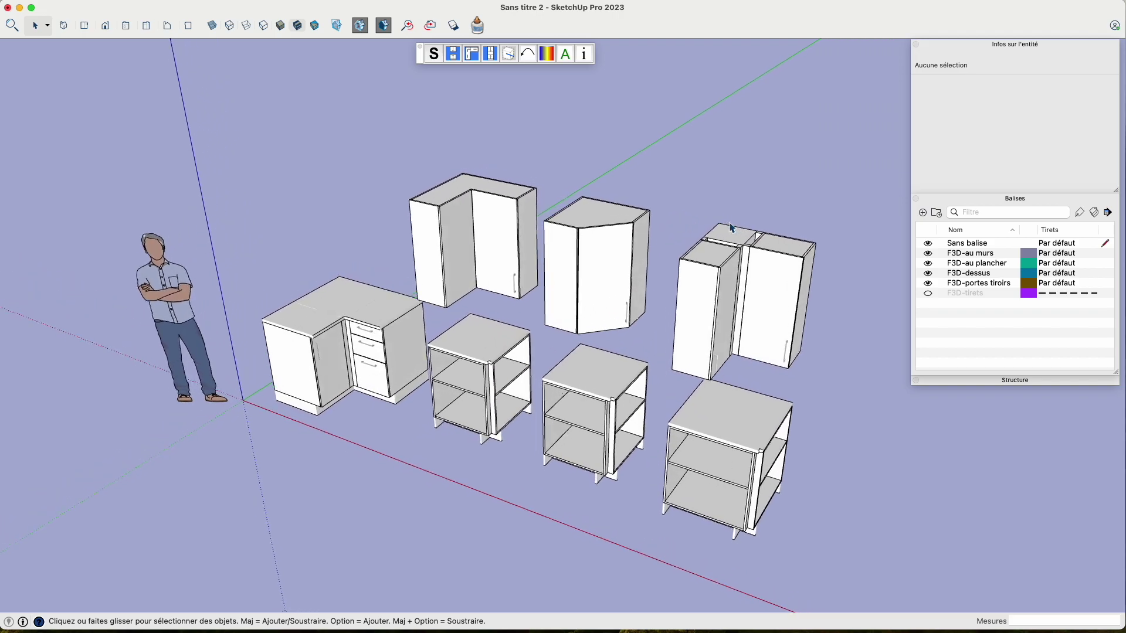
{"action": "scroll", "coordinate": [732, 229], "scroll_direction": "up", "scroll_amount": 2}
{"action": "scroll", "coordinate": [731, 229], "scroll_direction": "up", "scroll_amount": 2}
{"action": "scroll", "coordinate": [731, 229], "scroll_direction": "up", "scroll_amount": 2}
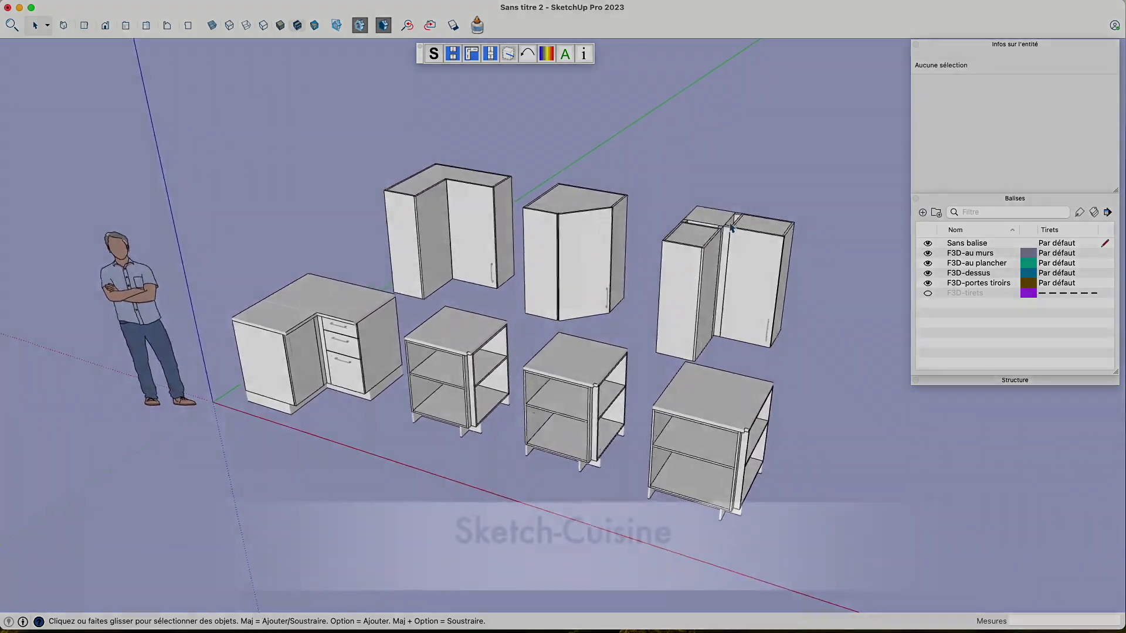